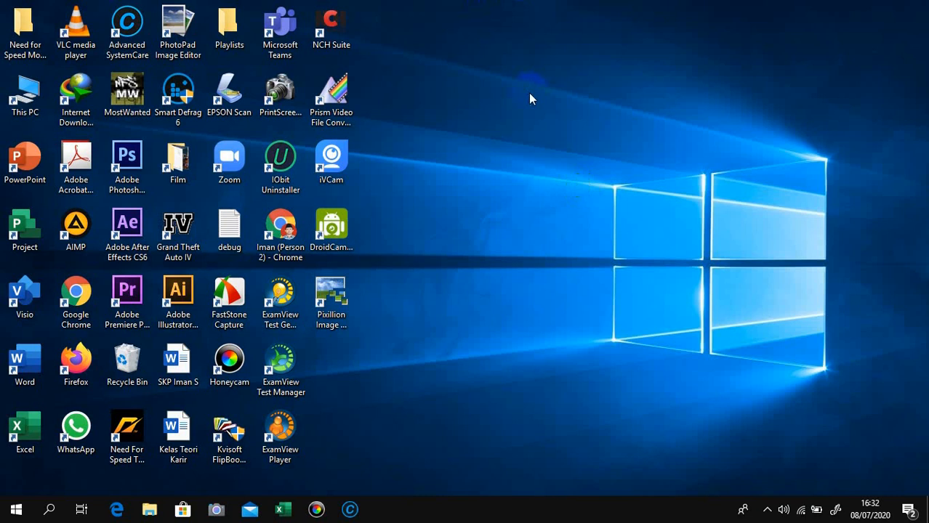
left_click(612, 216)
left_click(624, 252)
left_click(562, 223)
Launch Chrome with the personal profile shortcut on the desktop
left_click(288, 216)
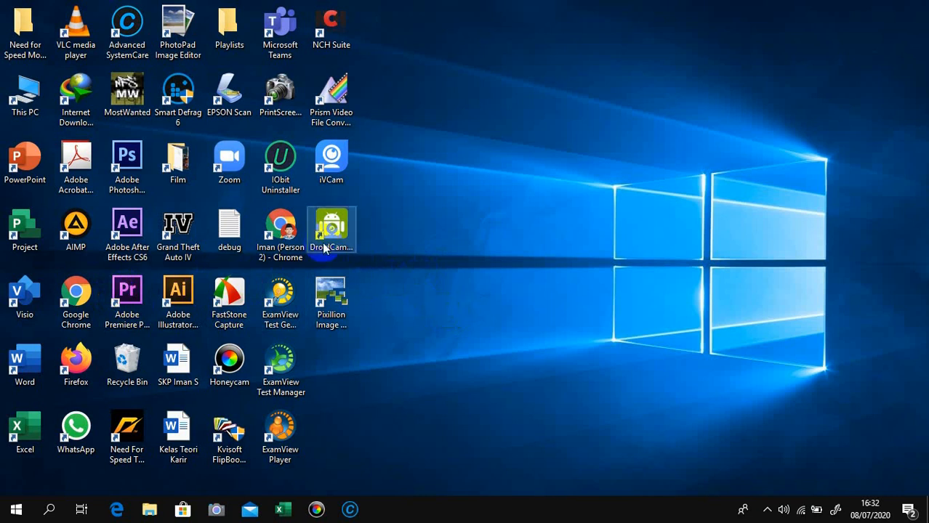
left_click(287, 226)
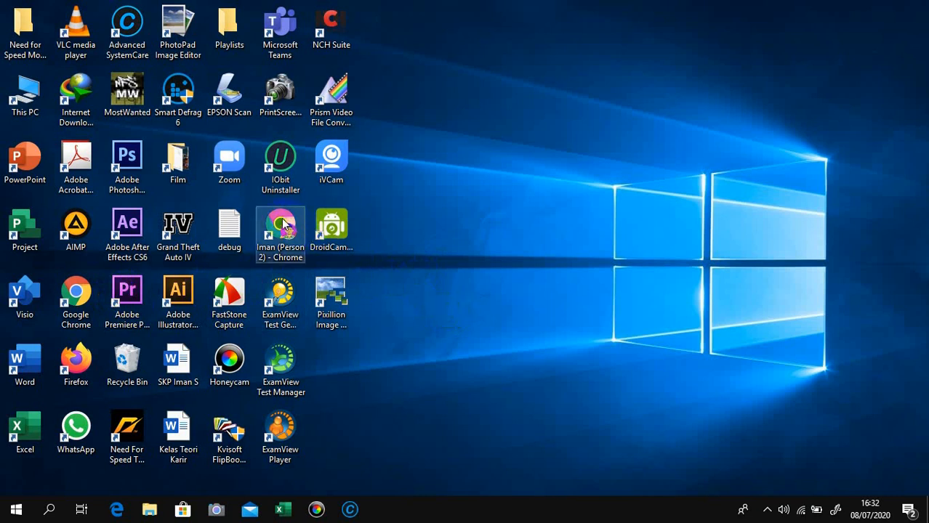
double_click(285, 226)
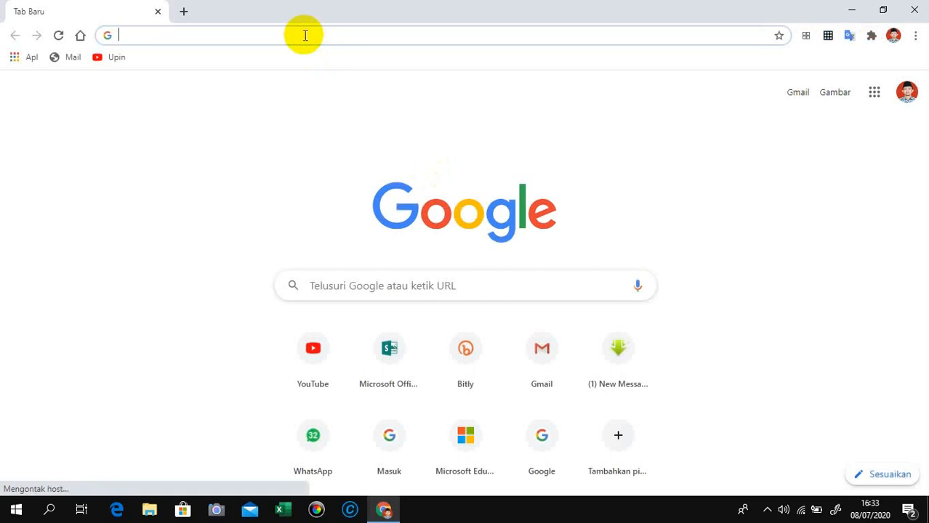
Search the web for "google classroom" and open the Google Classroom site from the results
type("g")
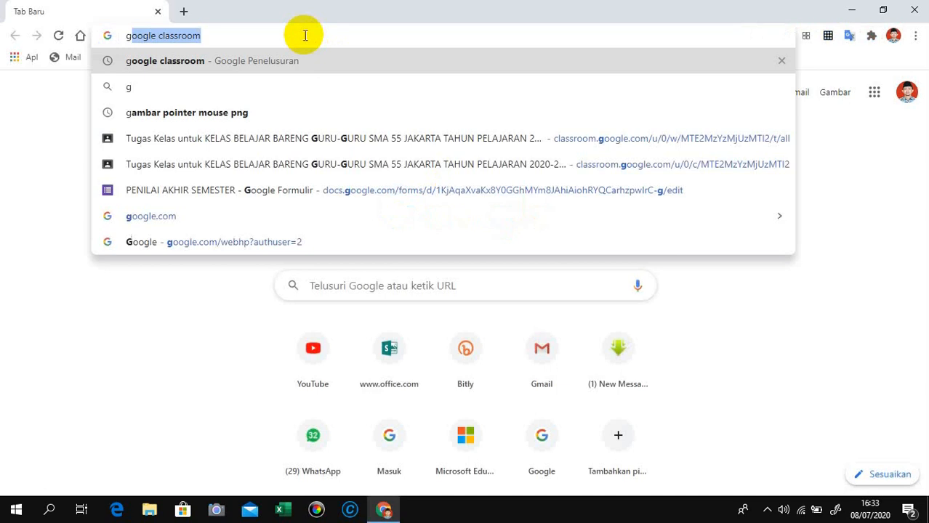
type("oo")
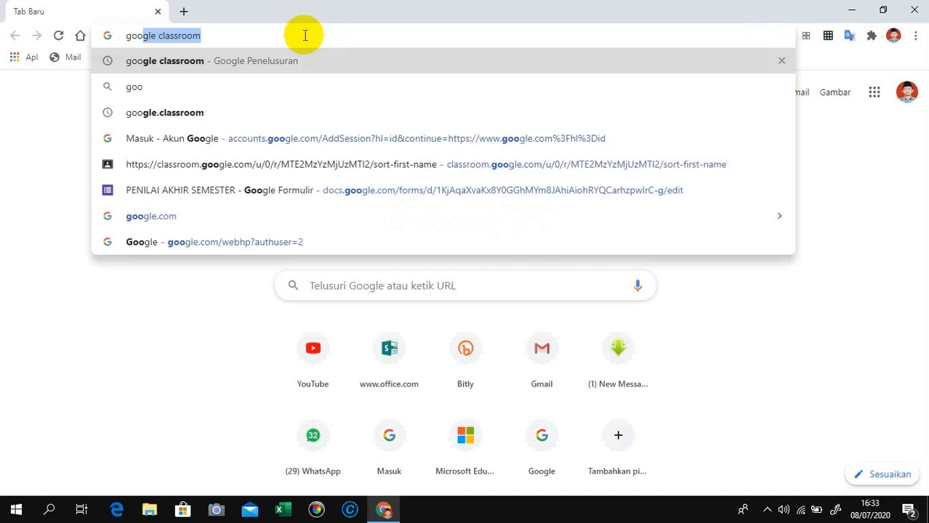
key("Right")
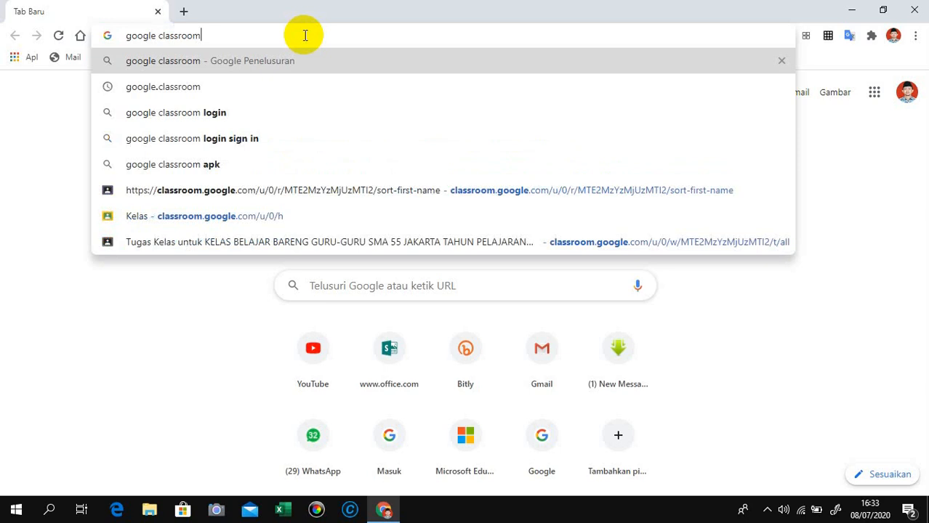
key("Return")
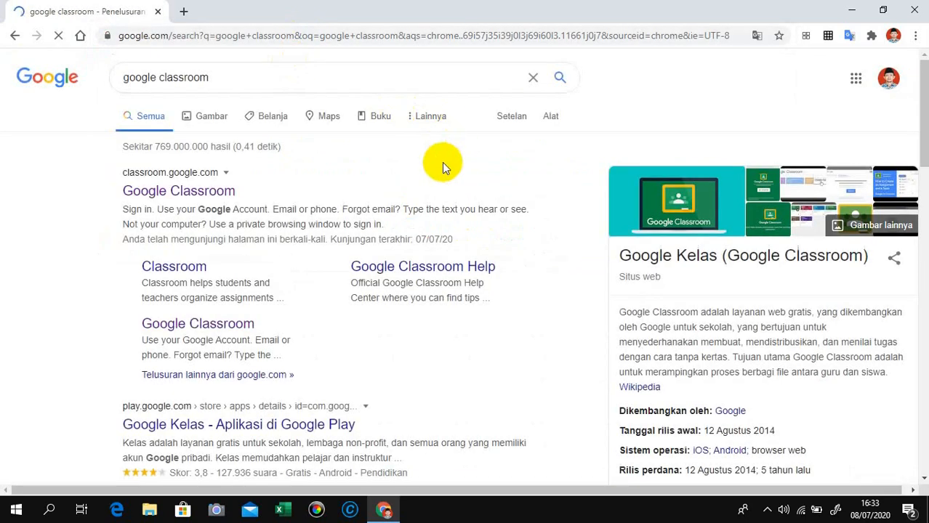
left_click(192, 192)
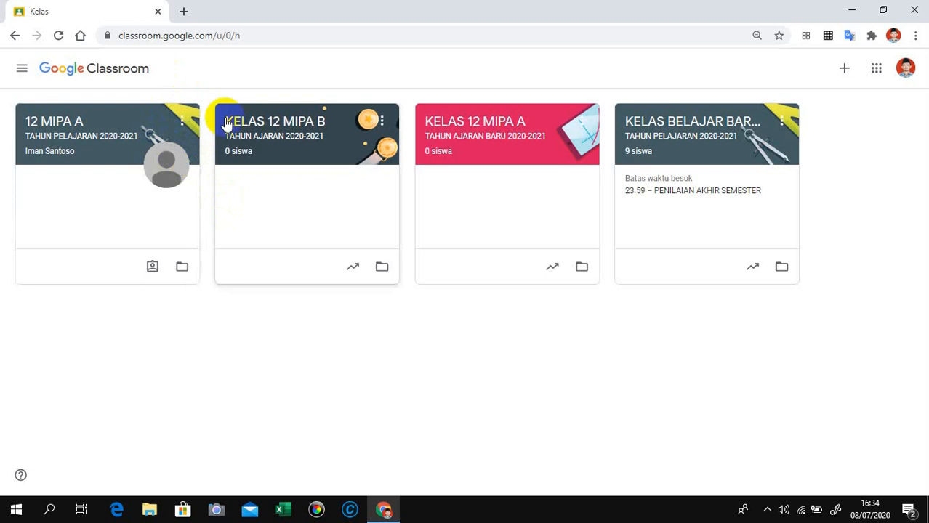
Unenroll from the class 12 MIPA A and confirm the withdrawal
left_click(182, 122)
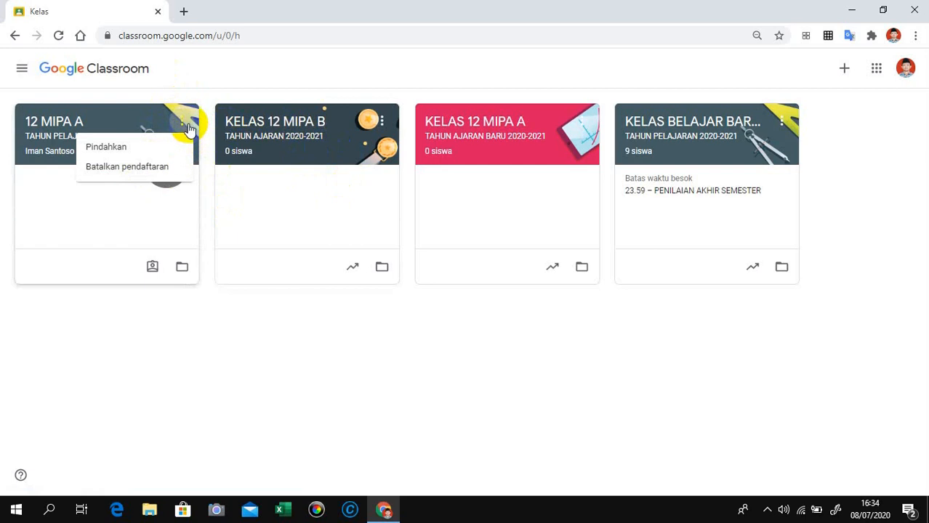
left_click(184, 128)
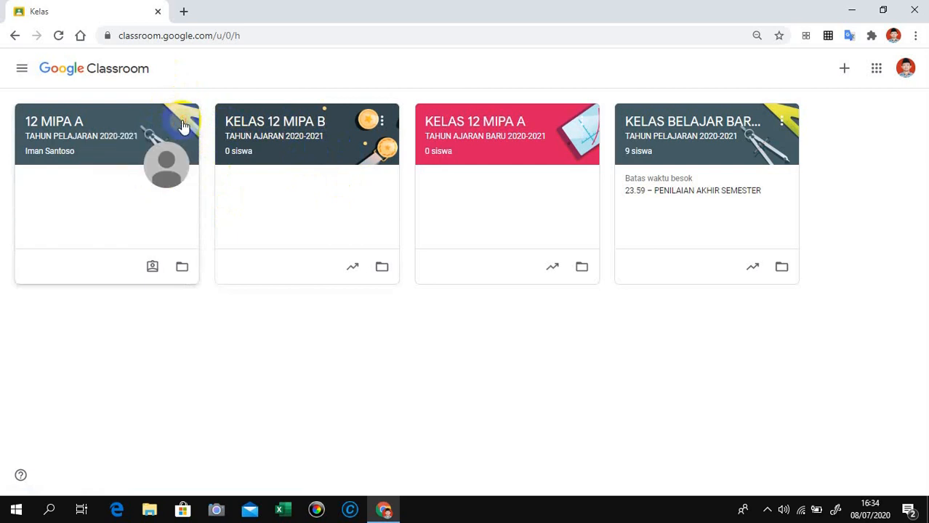
left_click(184, 125)
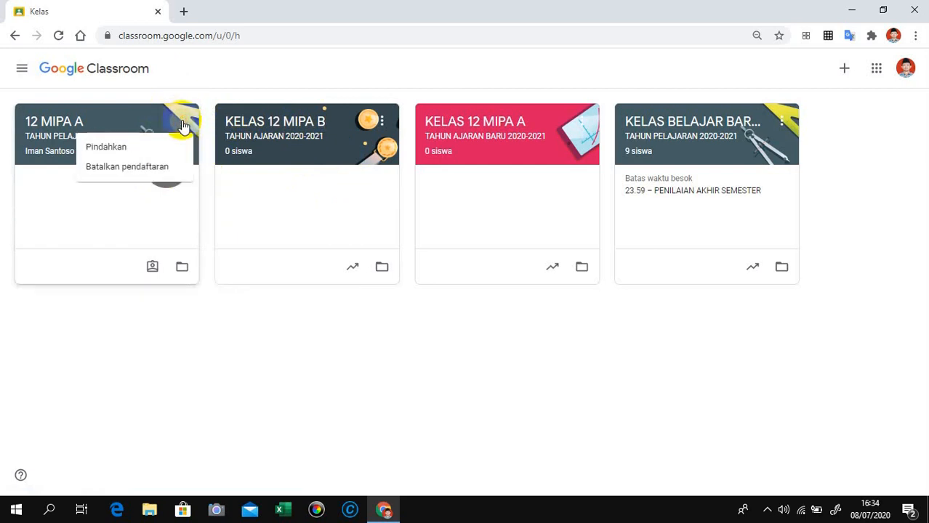
left_click(145, 169)
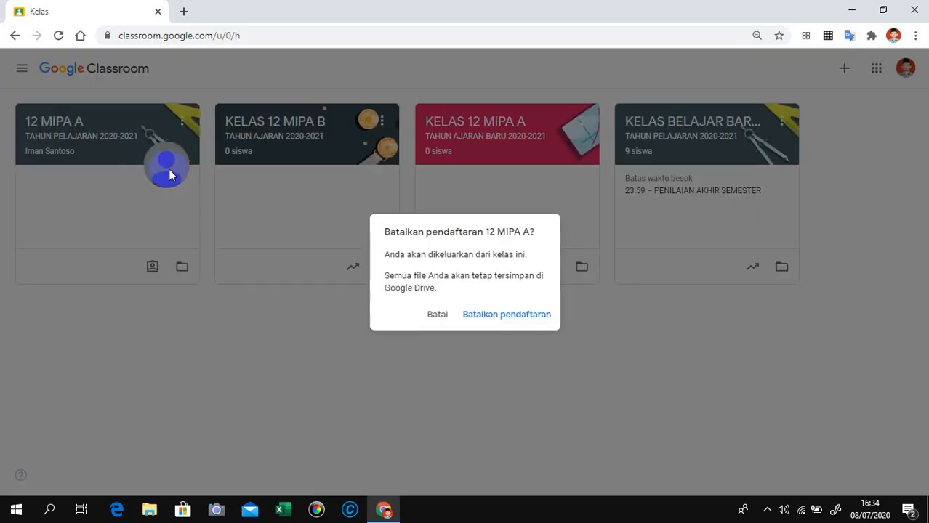
left_click(520, 318)
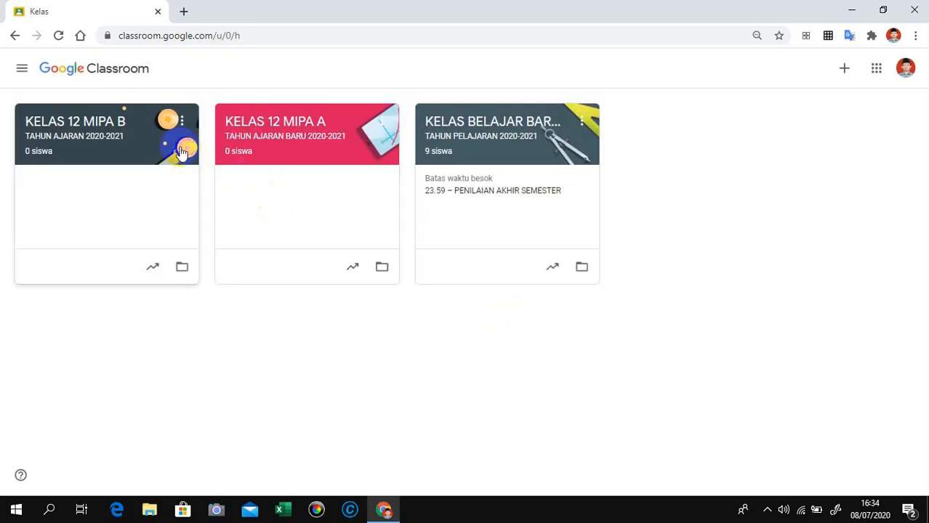
Archive the two classes KELAS 12 MIPA B and KELAS 12 MIPA A, confirming each one
left_click(183, 125)
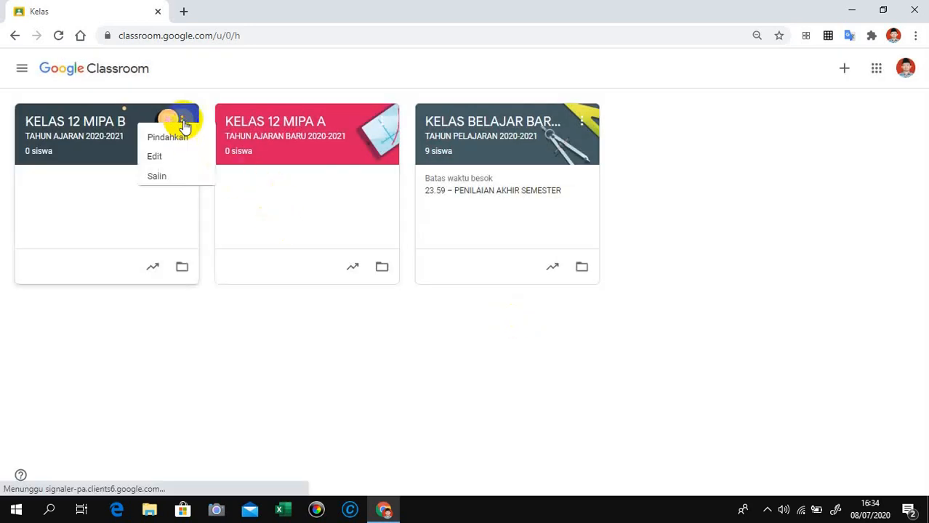
left_click(141, 209)
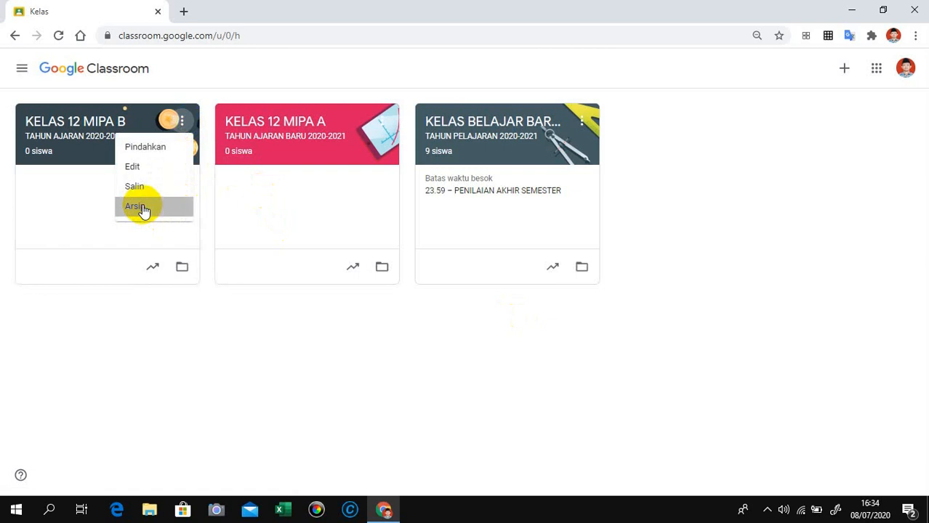
left_click(539, 335)
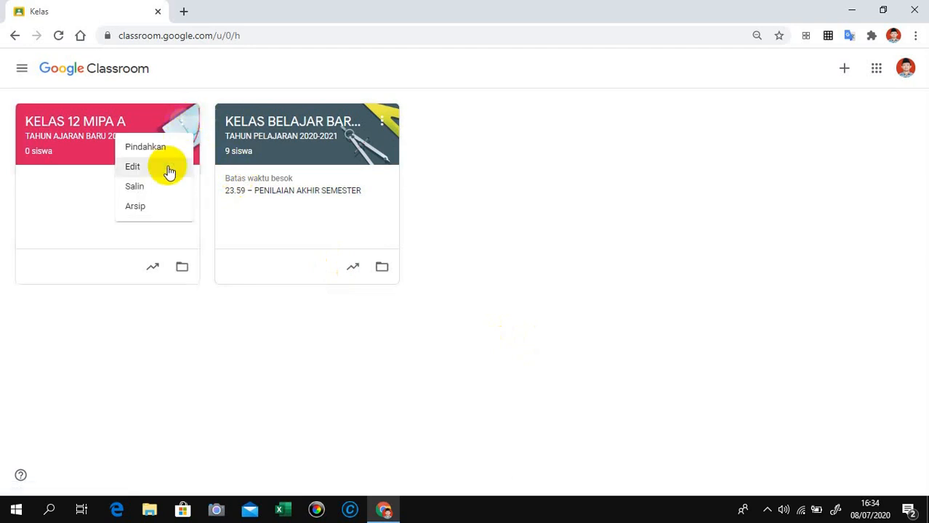
left_click(140, 210)
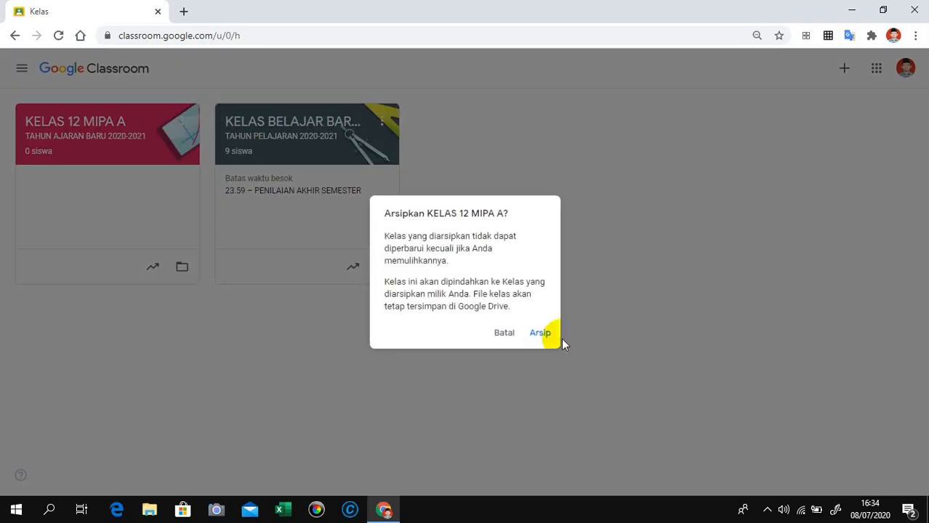
left_click(539, 334)
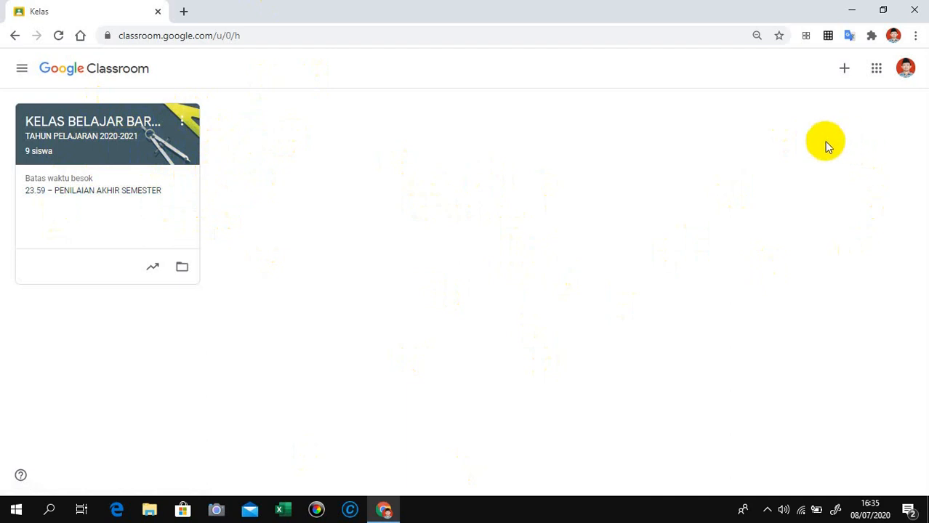
Start creating a new class and accept the notice stating Classroom is not being used at a school with students
left_click(844, 71)
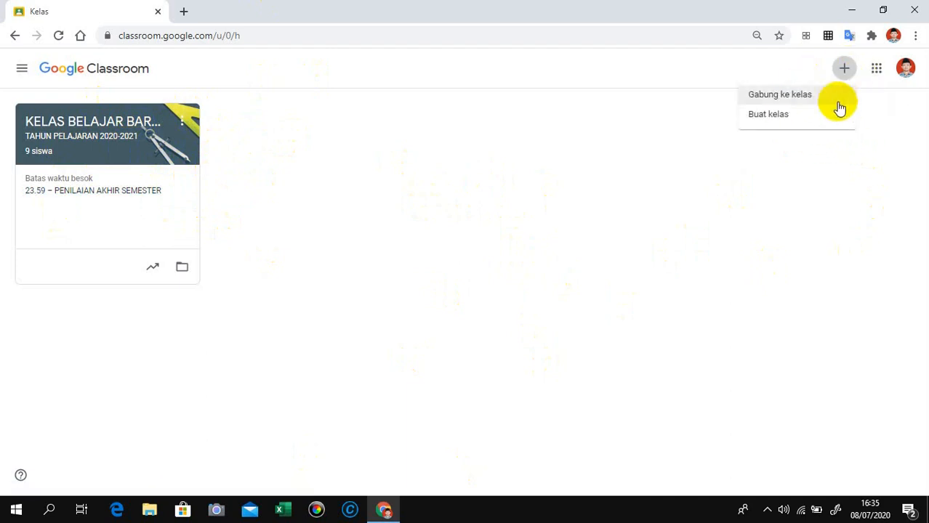
left_click(770, 116)
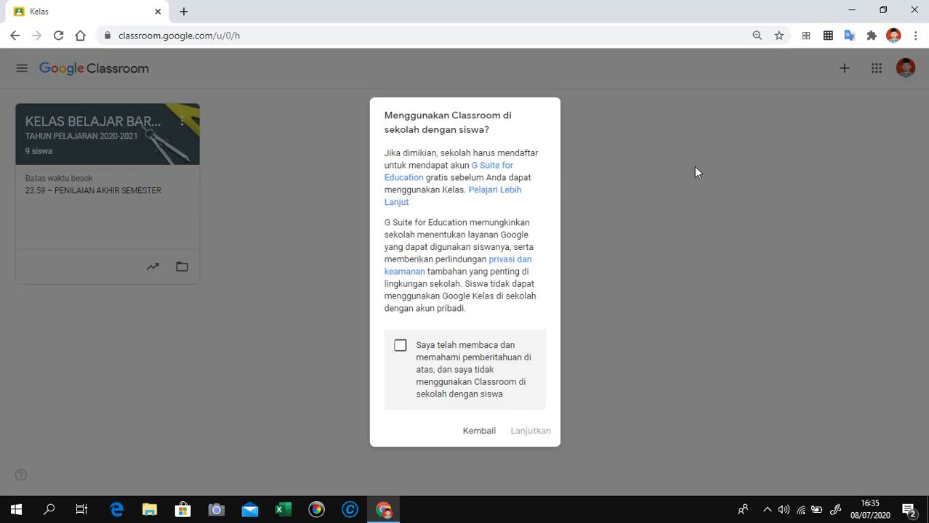
left_click(400, 347)
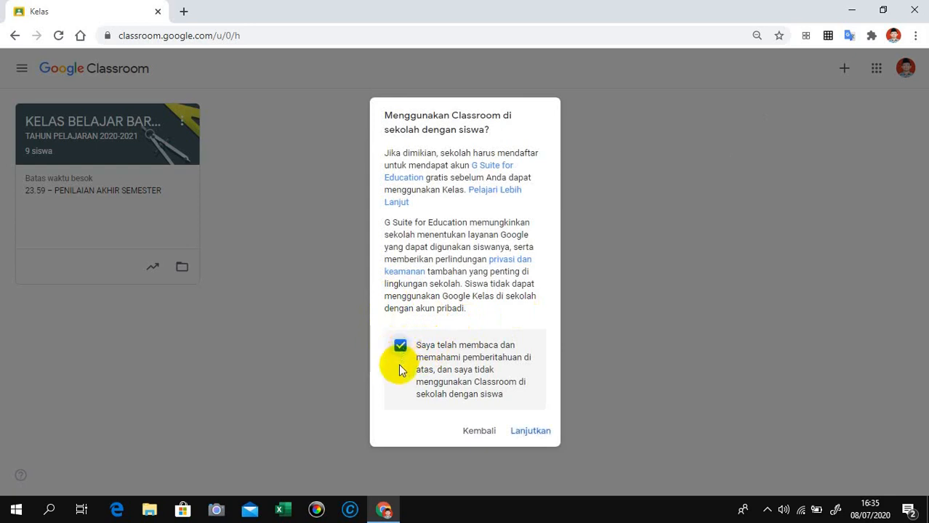
left_click(529, 435)
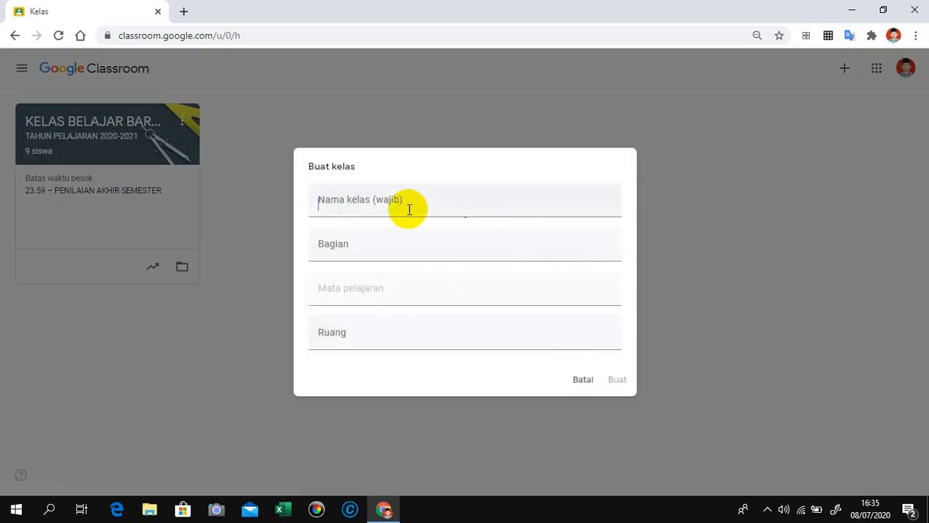
Name the new class KELAS 12 MIPA A and set its section to TAHUN PELAJARAN 2020-2021
left_click(409, 205)
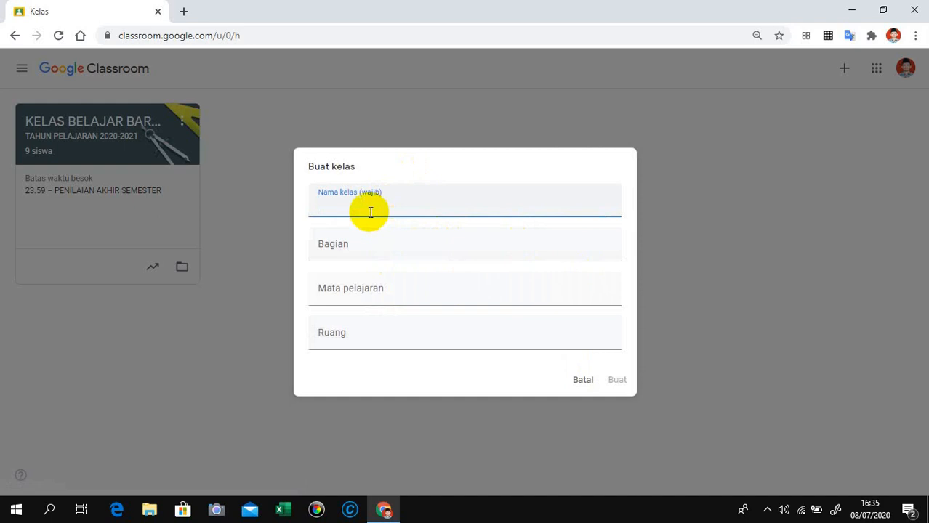
type("KELAS 12 MIPA A")
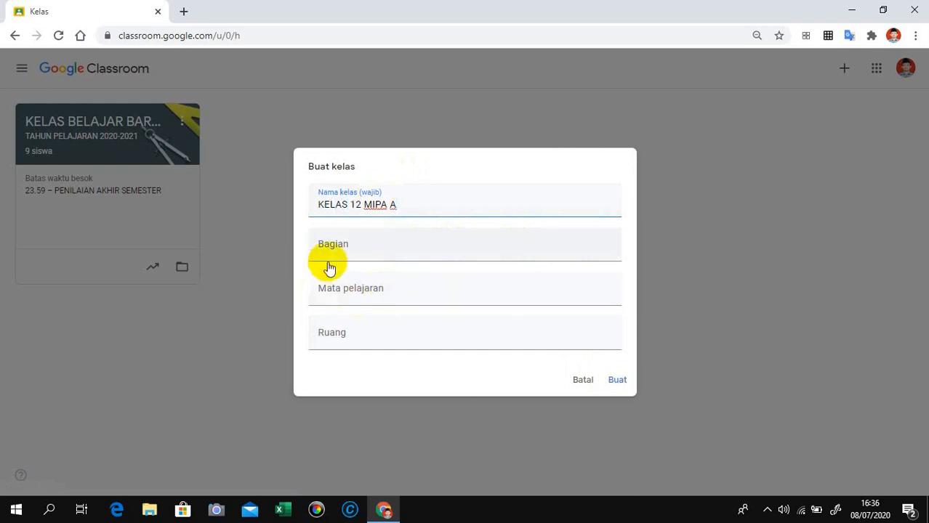
left_click(356, 255)
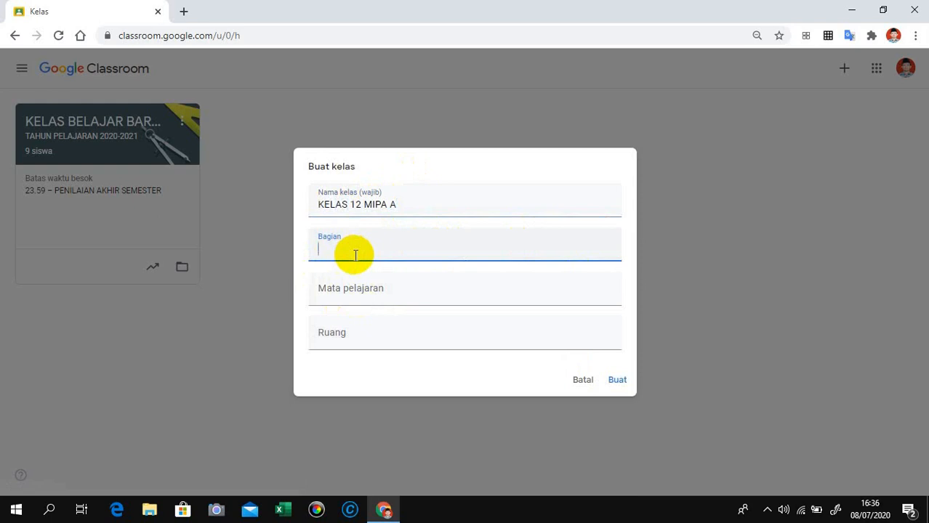
type("TAHUN PELAJARA")
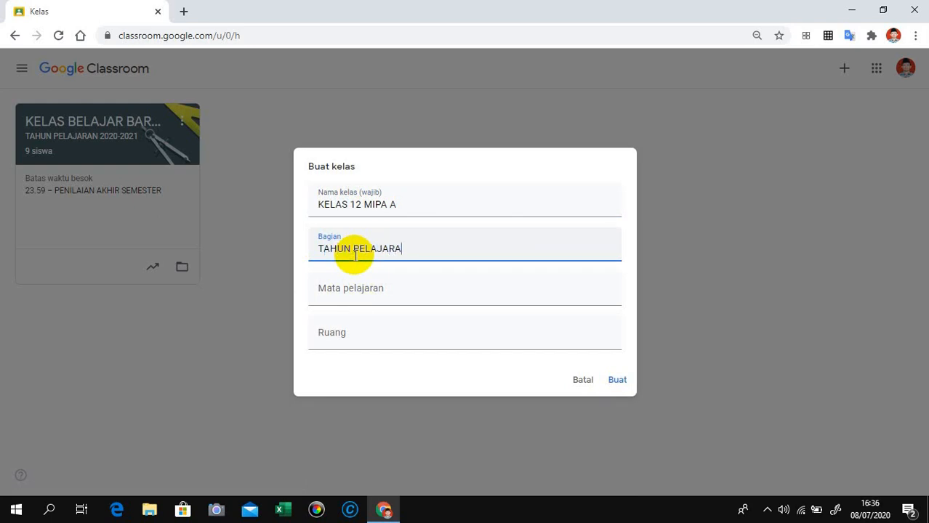
type("N 2020-2021")
Set the subject to MATEMATIKA PEMINATAN and the room to 12 MIPA A, and create the class
left_click(388, 299)
type("MA")
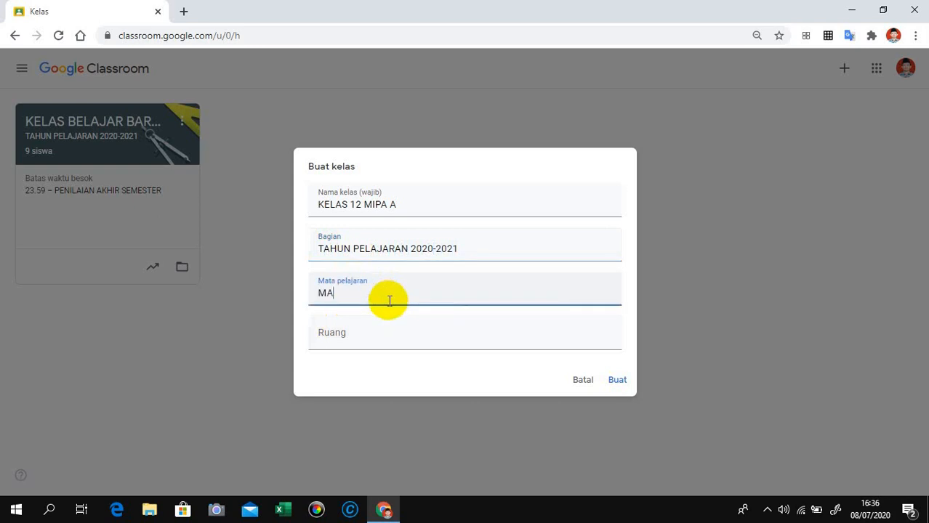
type("TEMATIKA PEMINATAN")
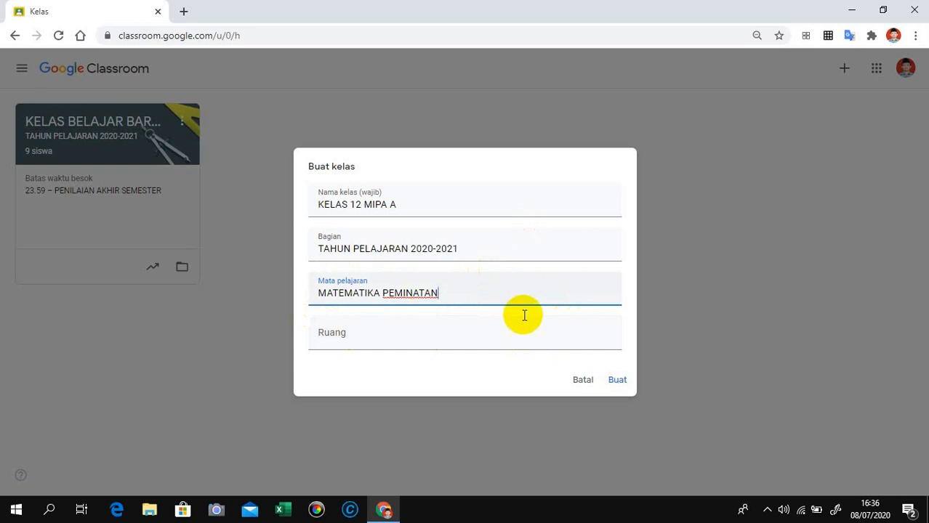
left_click(353, 346)
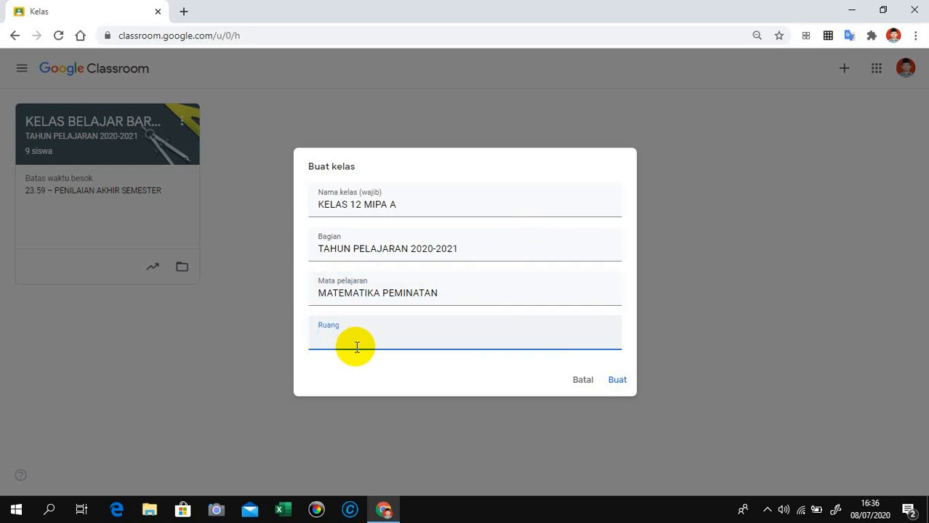
type("12 MIPA A")
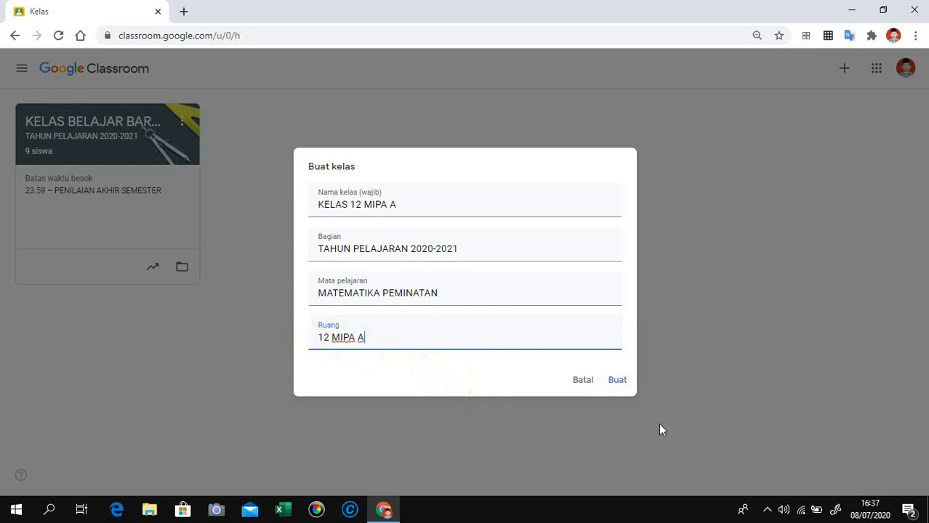
left_click(617, 380)
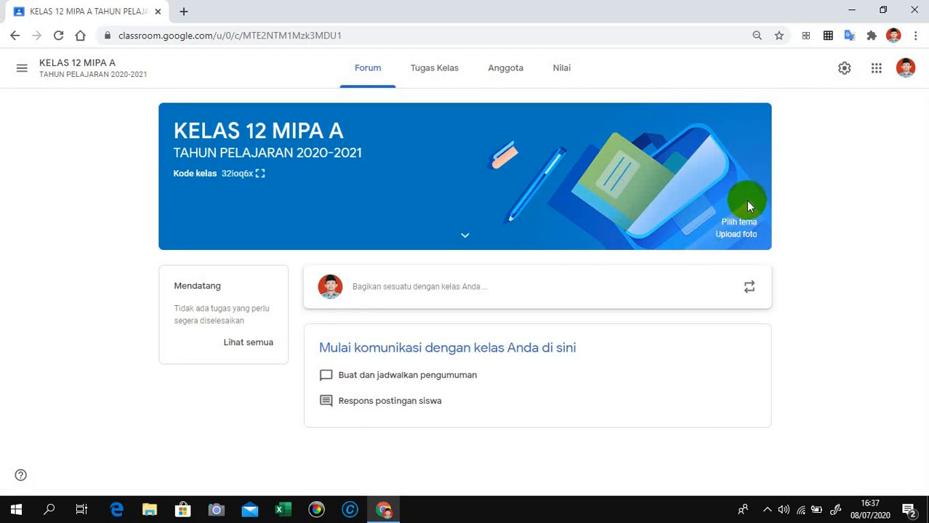
Change the class theme to the Math & Science image with the compass, yellow set square and ruler
left_click(736, 229)
left_click(738, 223)
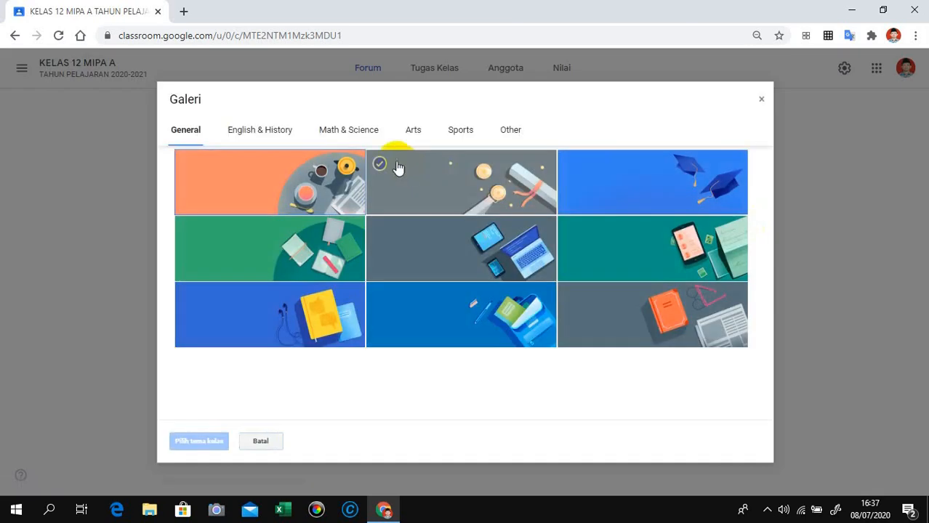
left_click(359, 132)
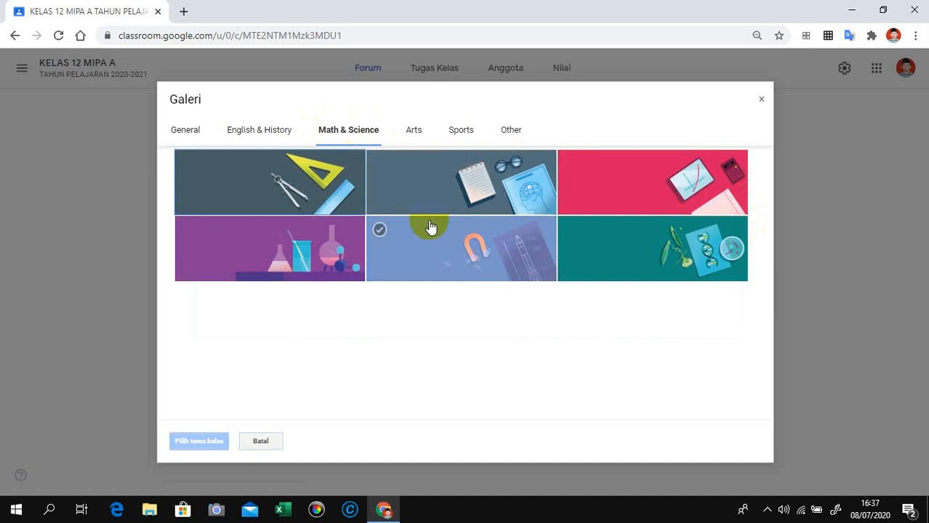
left_click(329, 184)
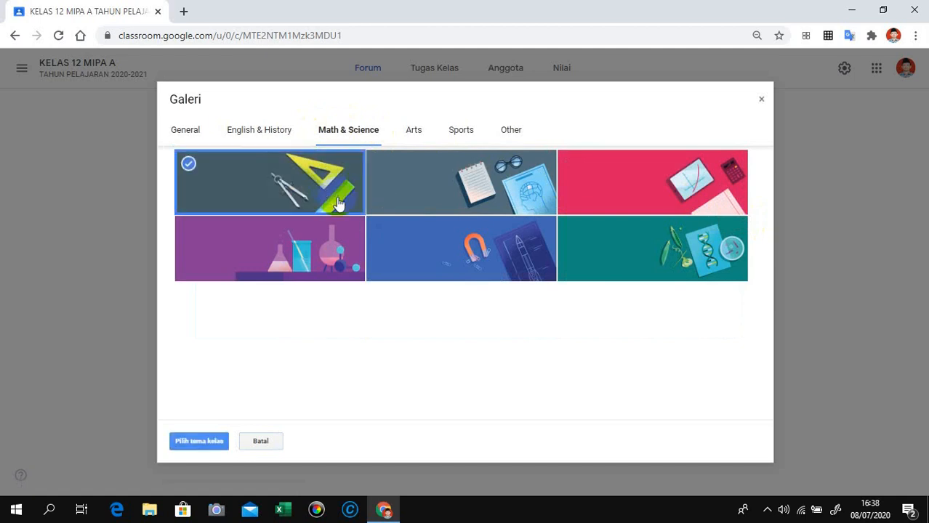
left_click(194, 442)
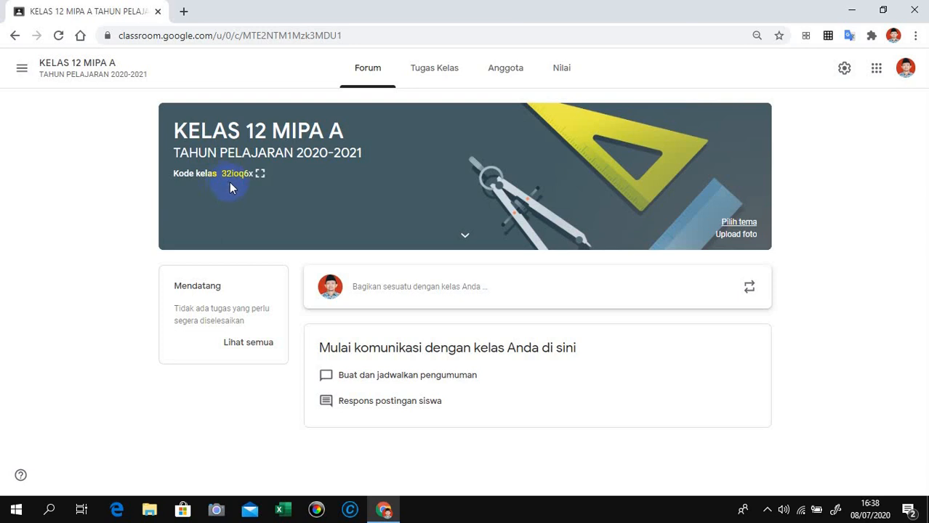
Display the class code of KELAS 12 MIPA A enlarged, copy it, and close the enlarged view
left_click(266, 174)
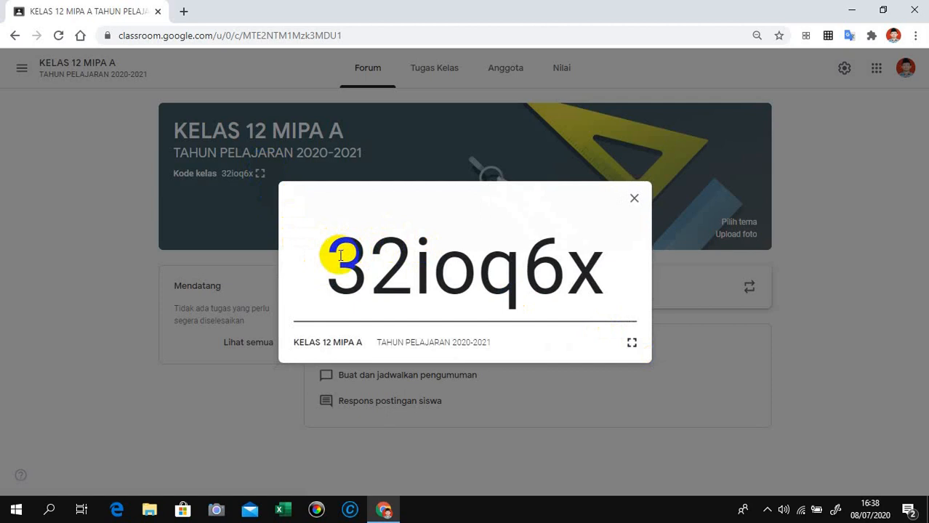
left_click_drag(332, 253, 598, 311)
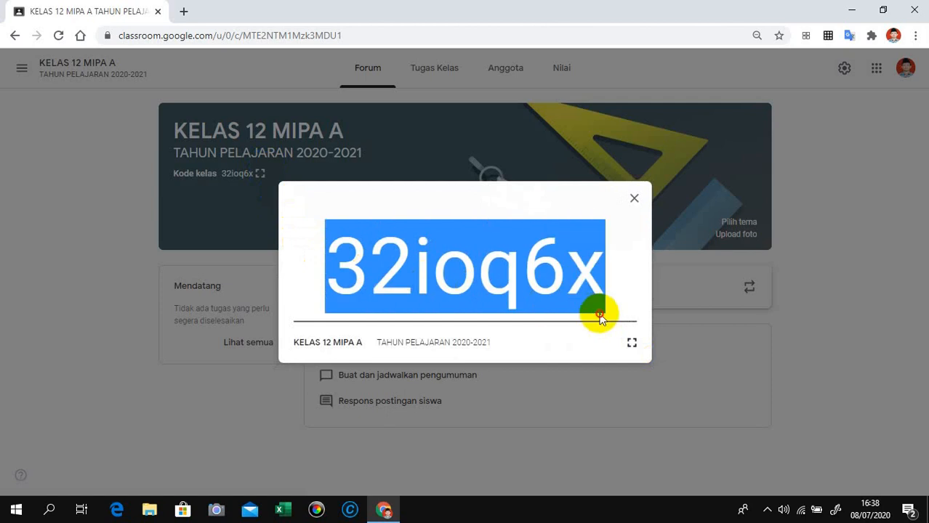
right_click(496, 267)
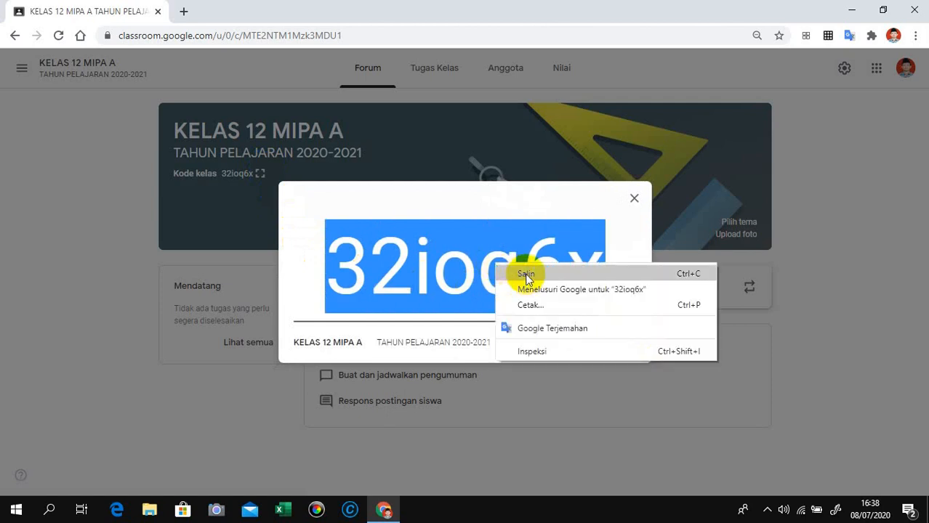
left_click(528, 274)
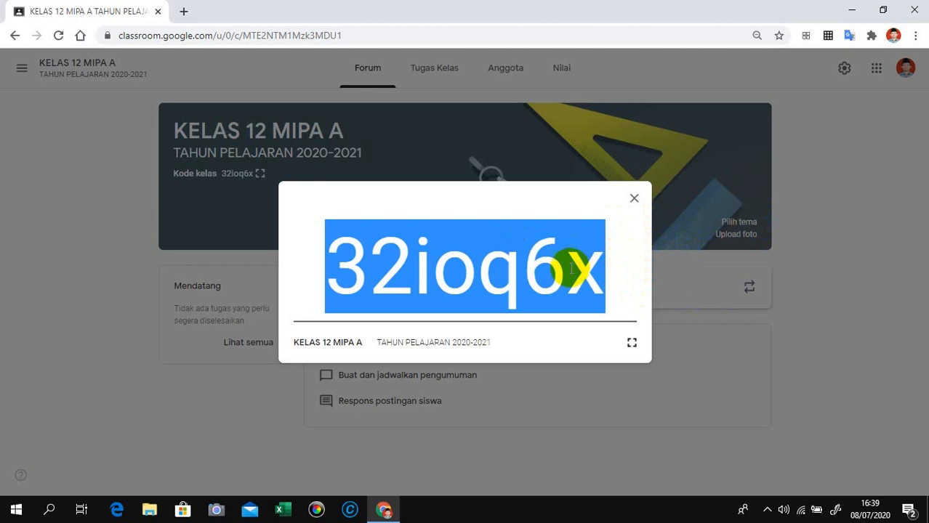
left_click(634, 199)
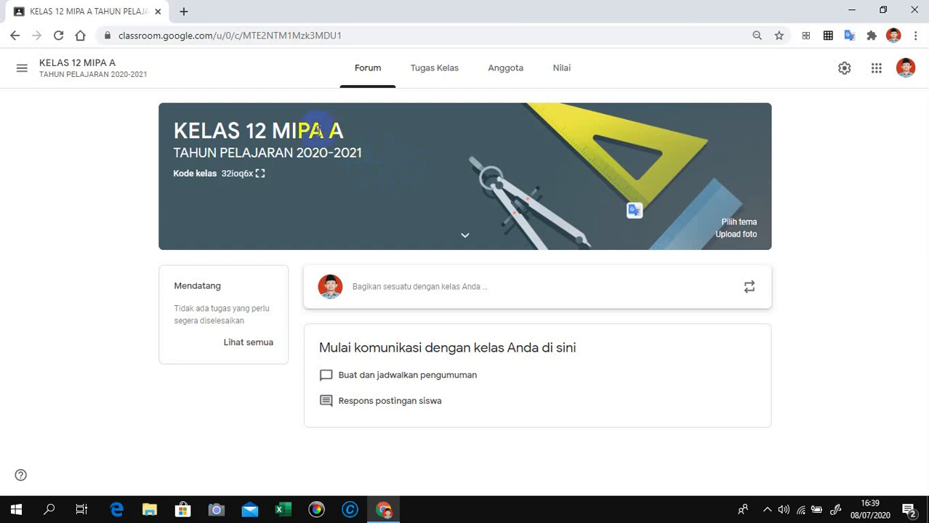
In a new browser tab, switch to the student's Google account and open Google Classroom
left_click(183, 10)
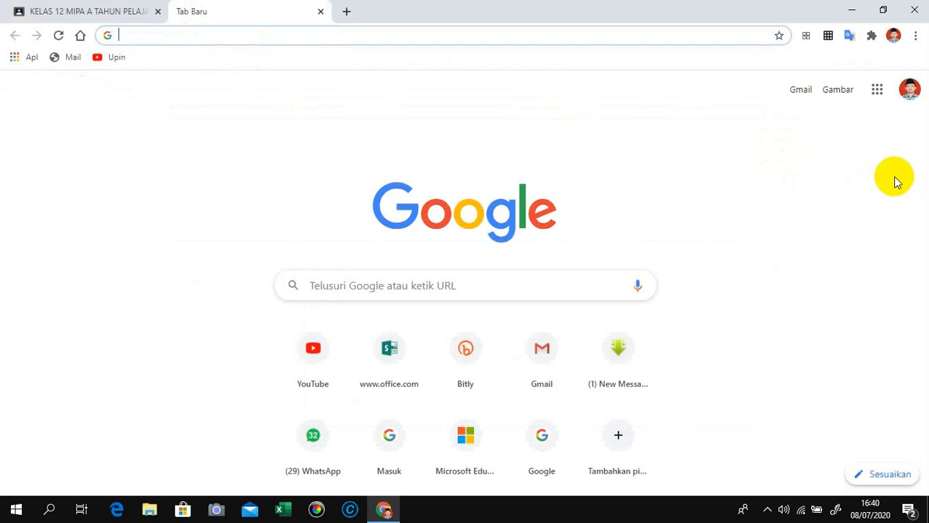
left_click(909, 90)
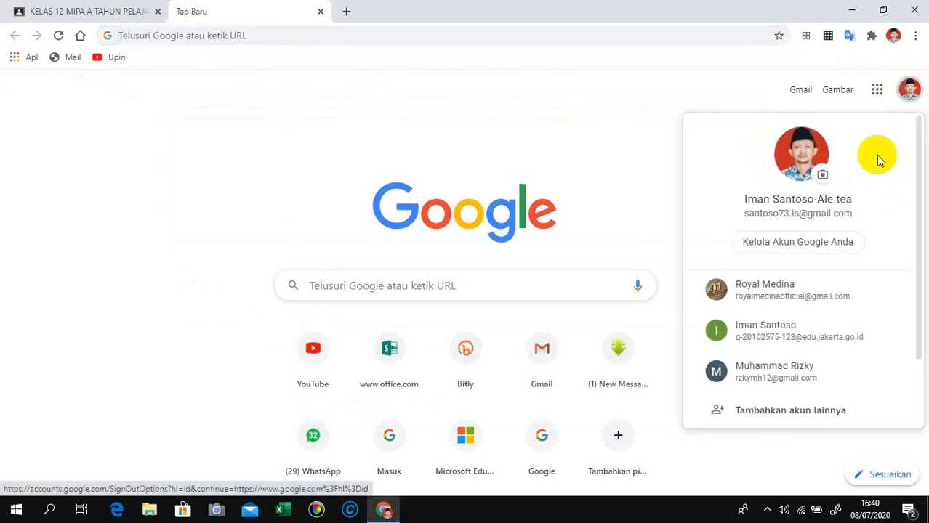
left_click(792, 372)
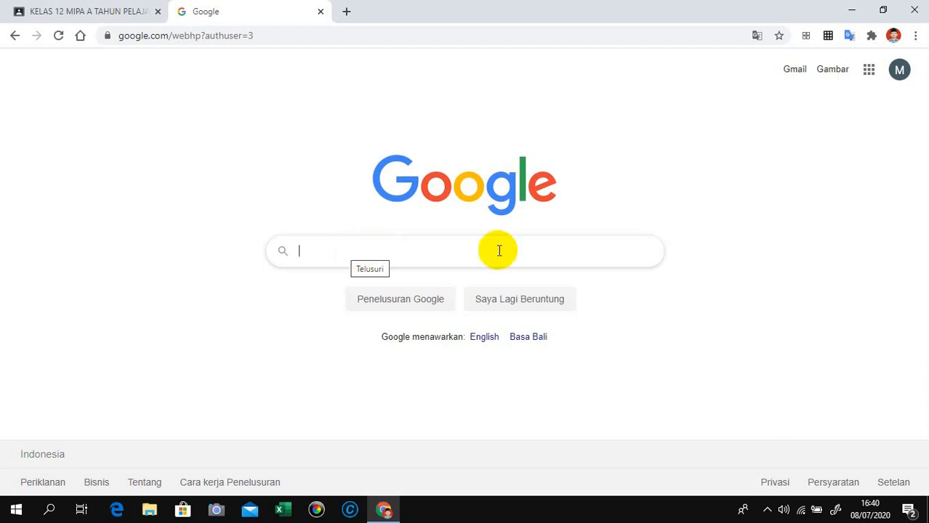
left_click(869, 72)
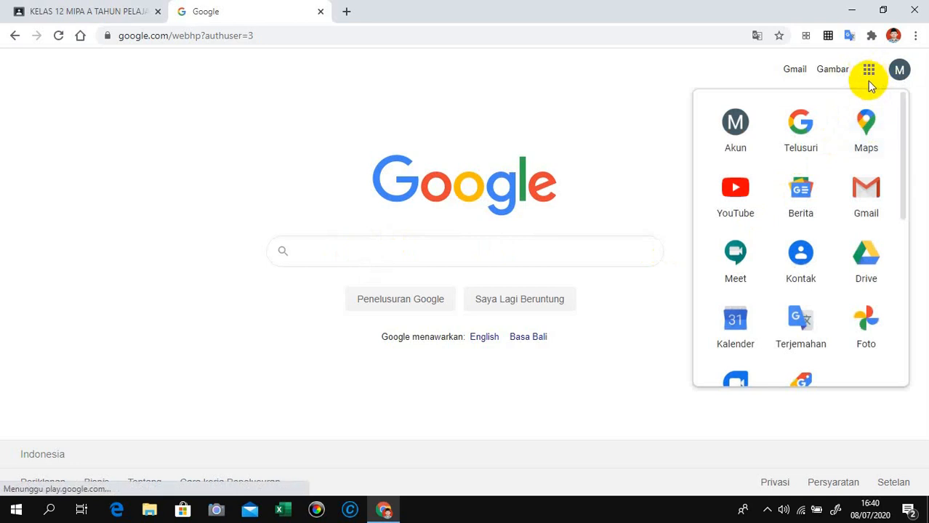
scroll(827, 302, "down", 5)
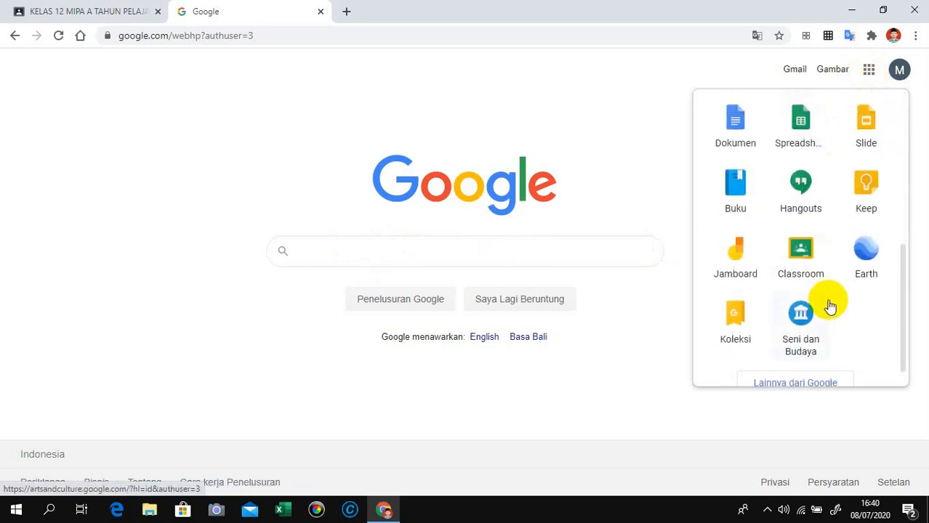
left_click(800, 280)
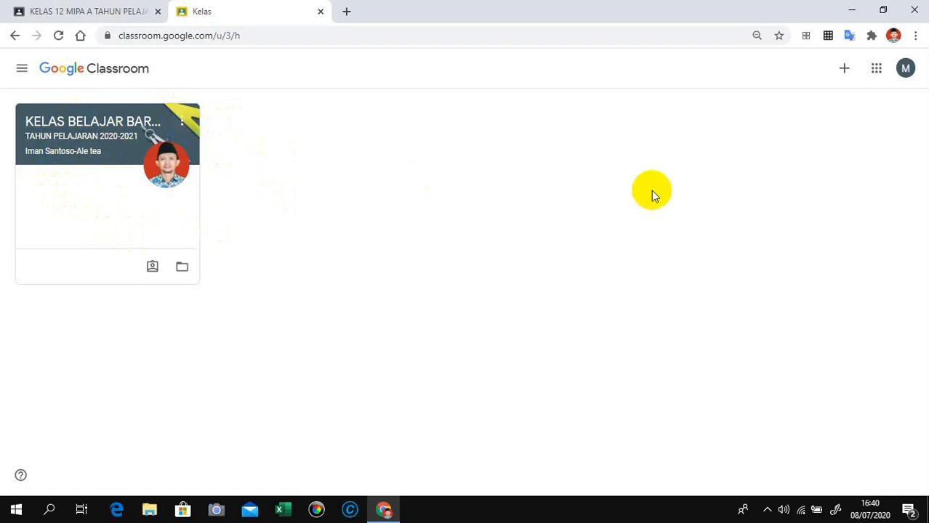
Join KELAS 12 MIPA A as a student using the copied class code
left_click(844, 70)
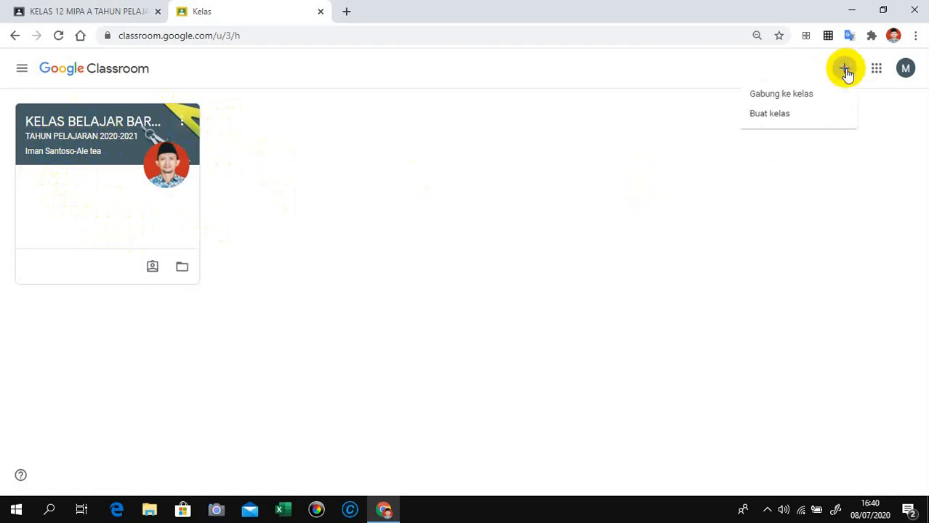
left_click(785, 100)
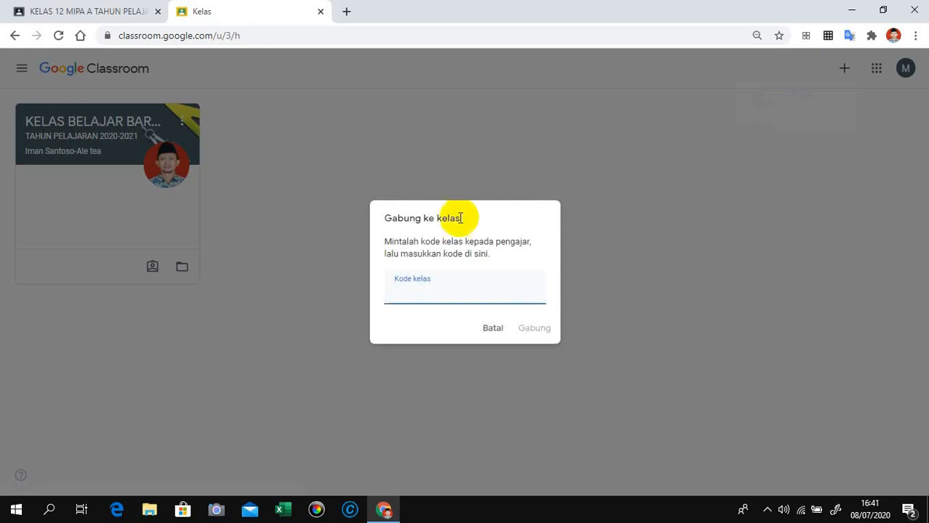
right_click(403, 291)
left_click(441, 183)
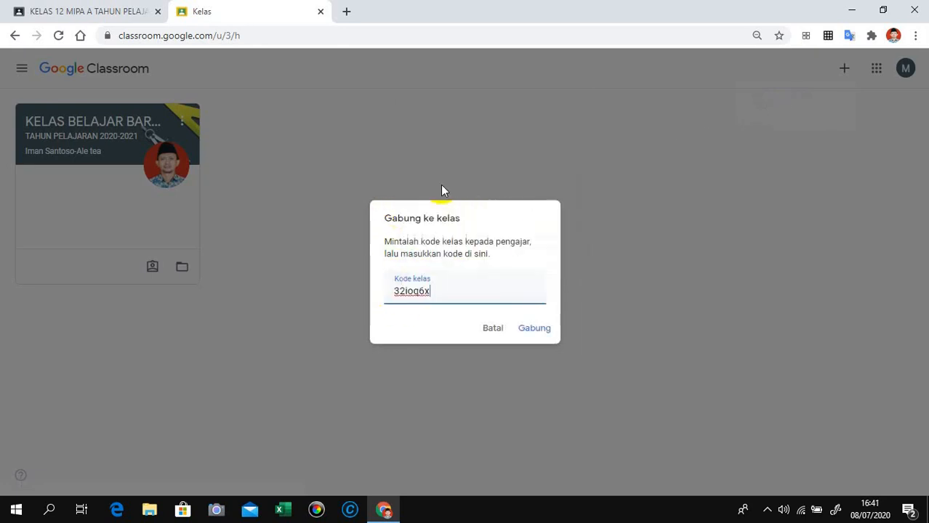
left_click(532, 327)
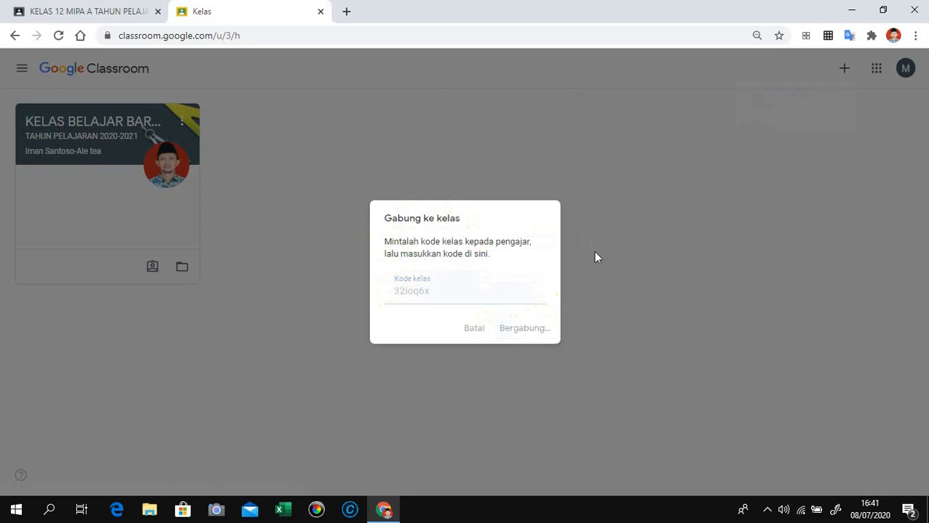
Examine the teacher's member list for KELAS 12 MIPA A and compare it with the student's class page
left_click(134, 12)
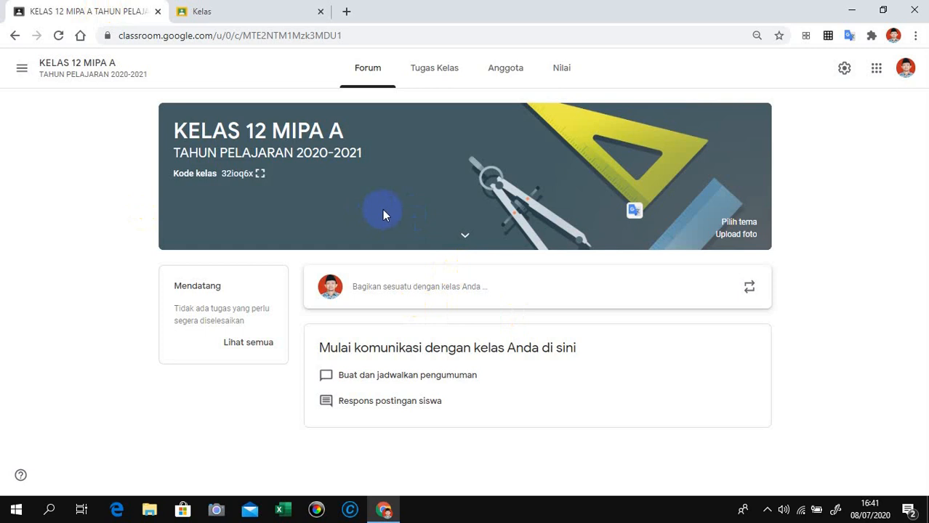
left_click(245, 12)
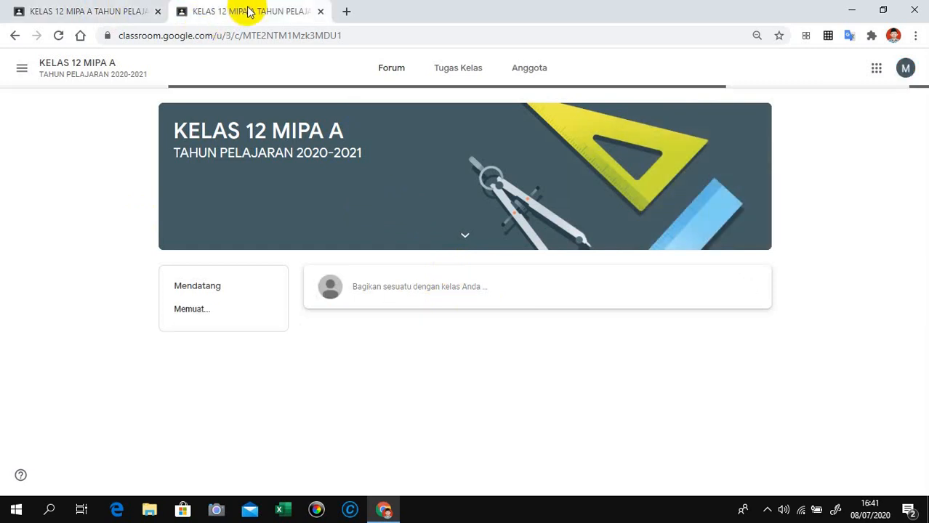
left_click(94, 12)
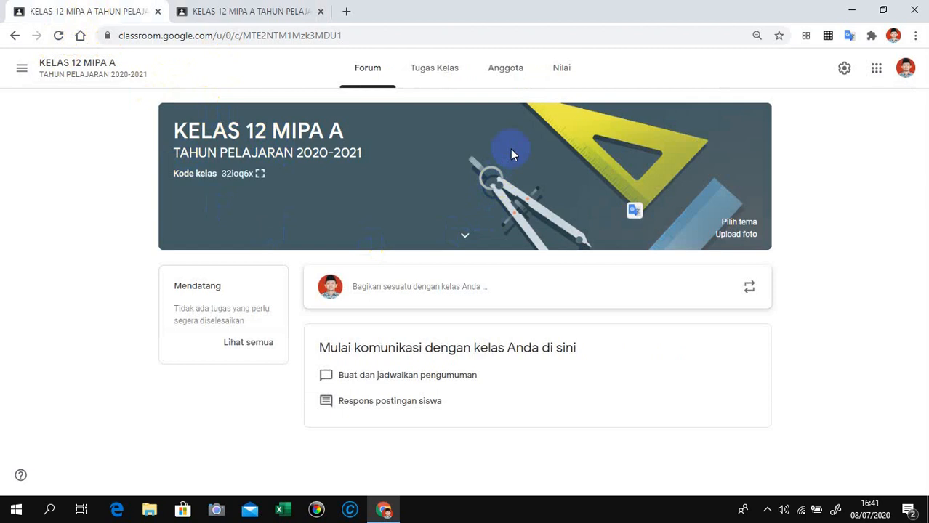
left_click(500, 76)
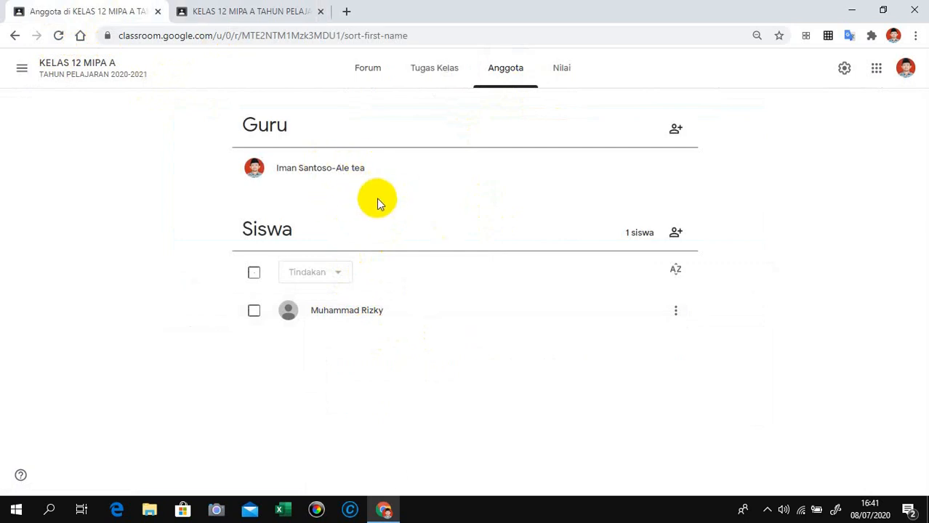
left_click(249, 21)
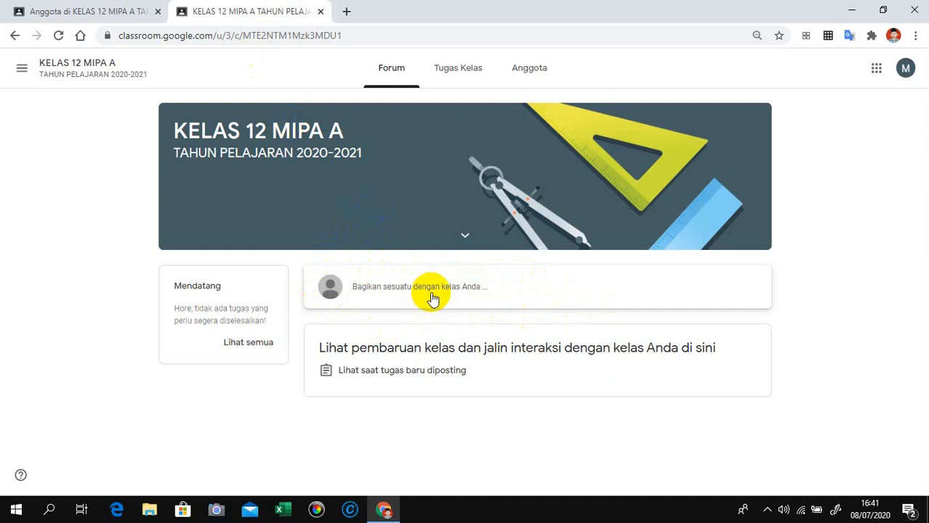
left_click(105, 13)
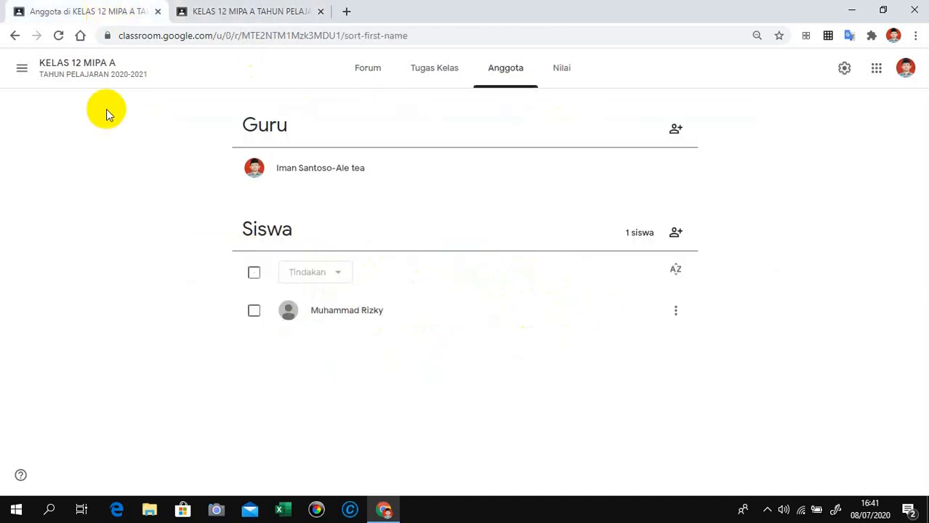
In the teacher's account, view the overview of all classes and reopen KELAS 12 MIPA A
left_click(24, 69)
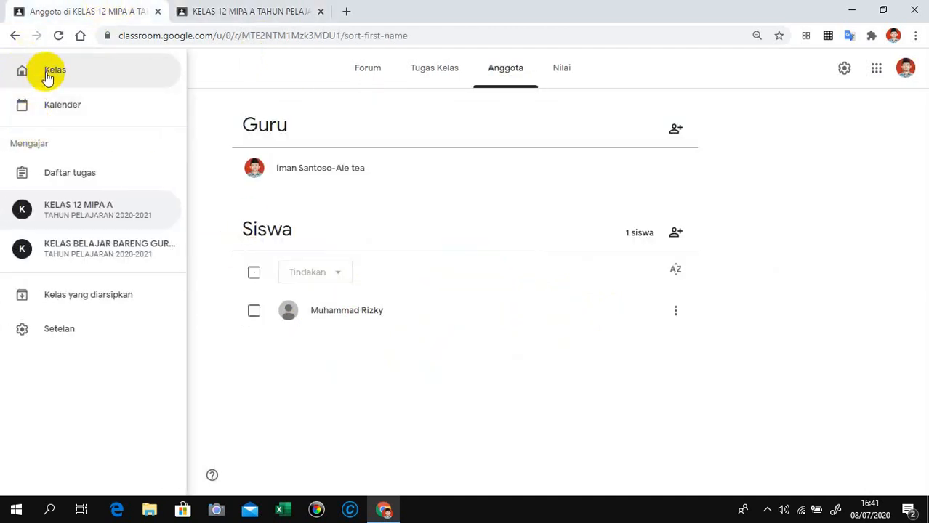
left_click(47, 77)
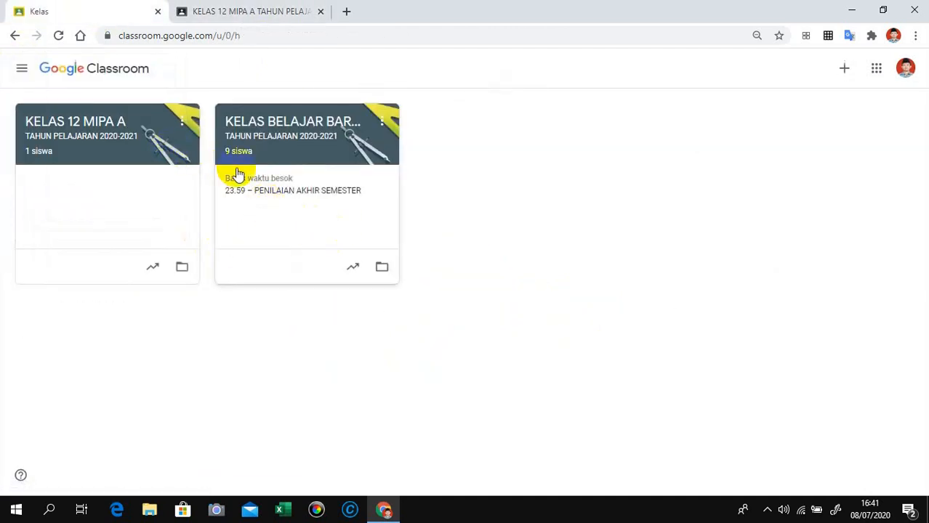
left_click(142, 158)
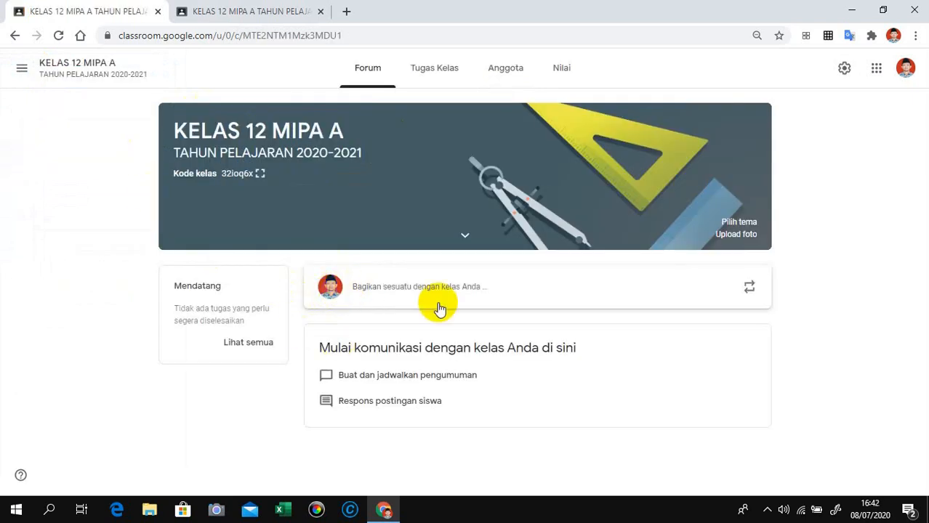
Compare the forum's sharing area between the student's and the teacher's views of KELAS 12 MIPA A
left_click(251, 12)
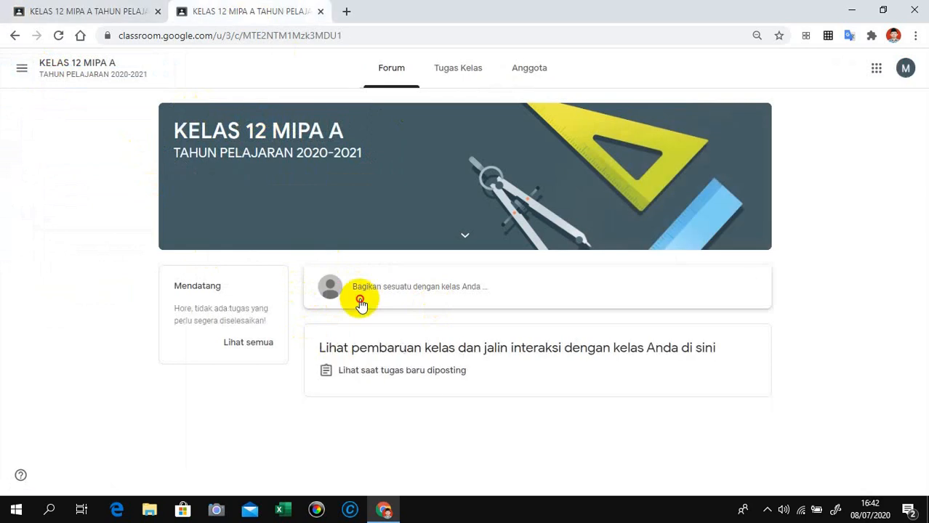
left_click(109, 15)
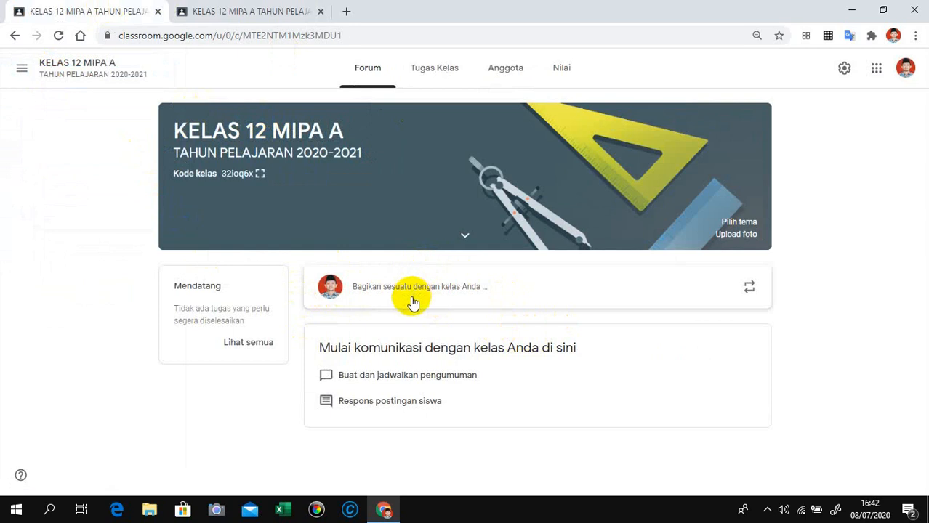
left_click(247, 16)
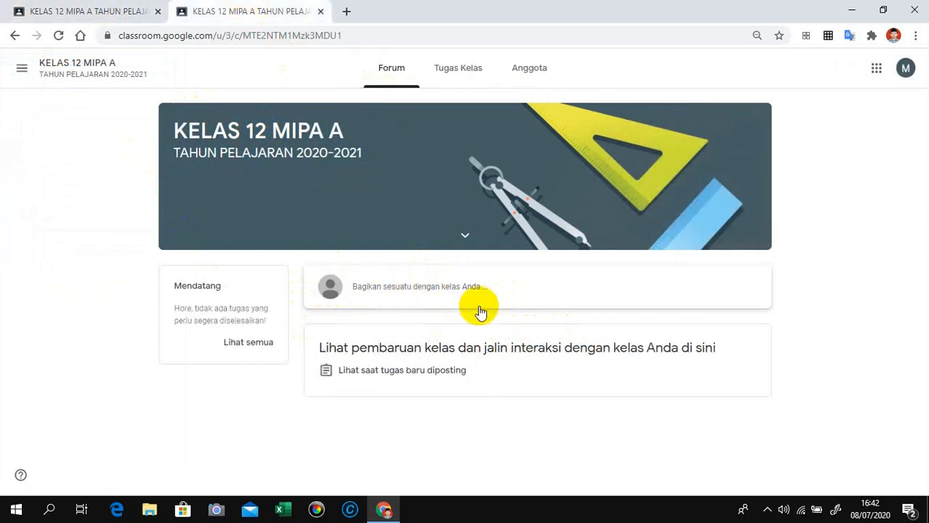
left_click(81, 13)
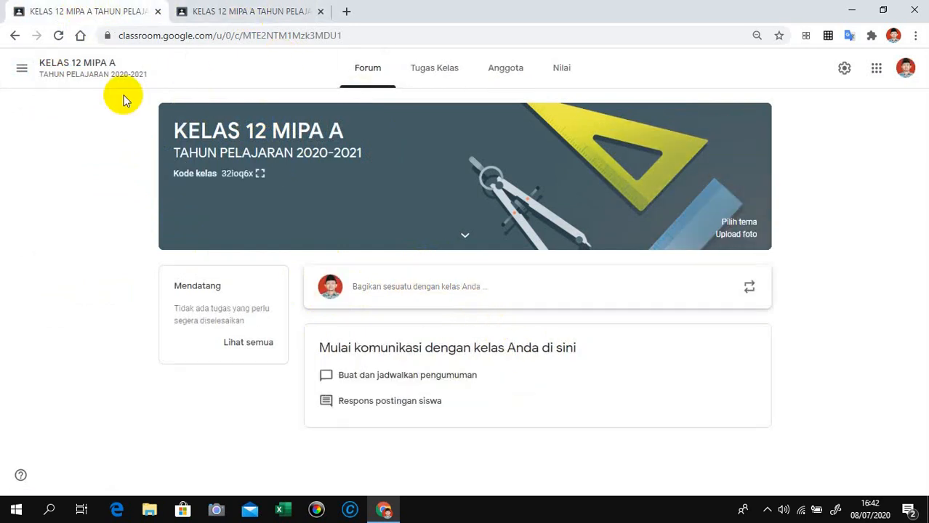
Draft the forum announcement "Assalamu'alaikum, gimana kabarnya kabarnya kalian. Semoga kalian sehat selalu dan bisa belajar bersama-sama lewat google Classroom"
left_click(429, 291)
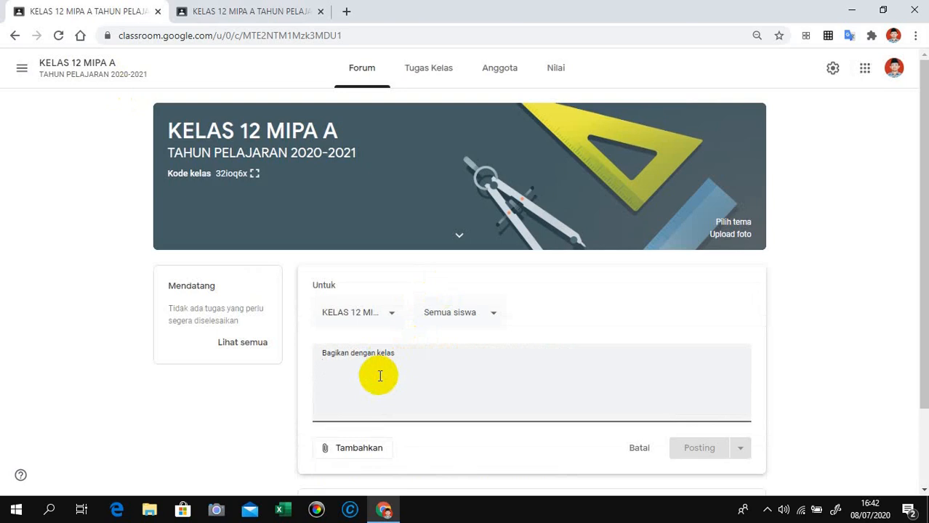
type("Assalamu")
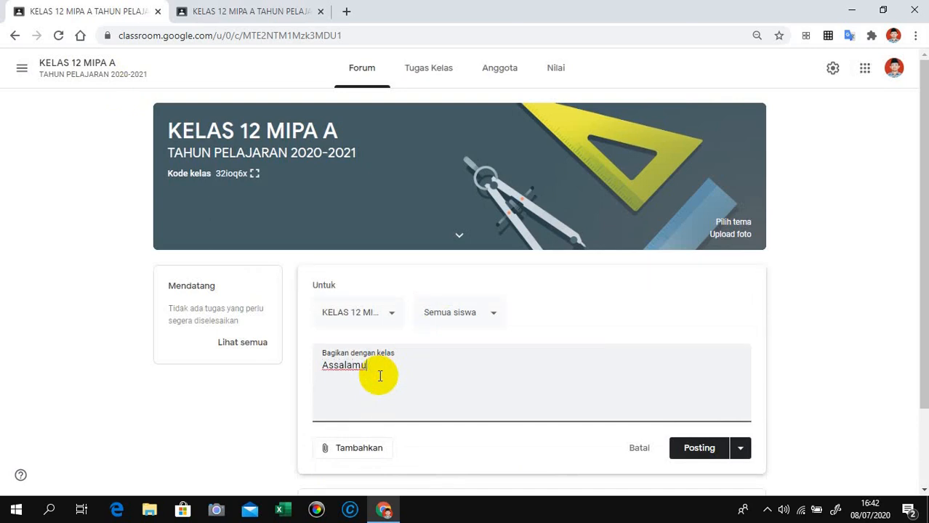
type("'alaikum, gima")
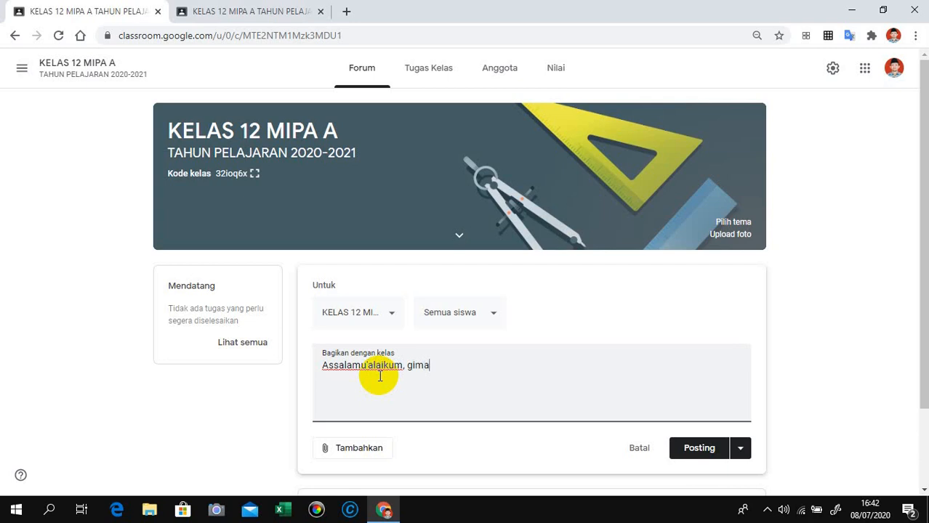
type("na kabarnya kabarnya kalian. Semoga kalian sehat selalu dan bis")
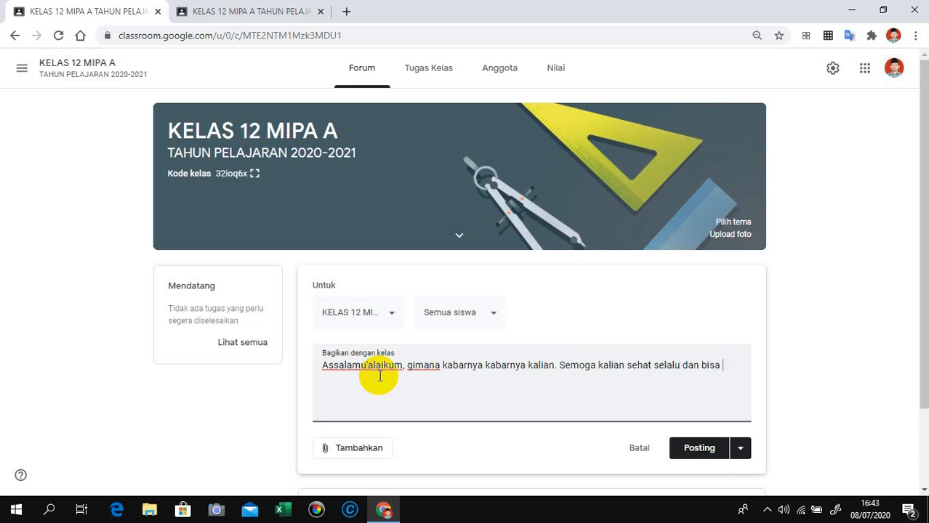
type("ajar bersama")
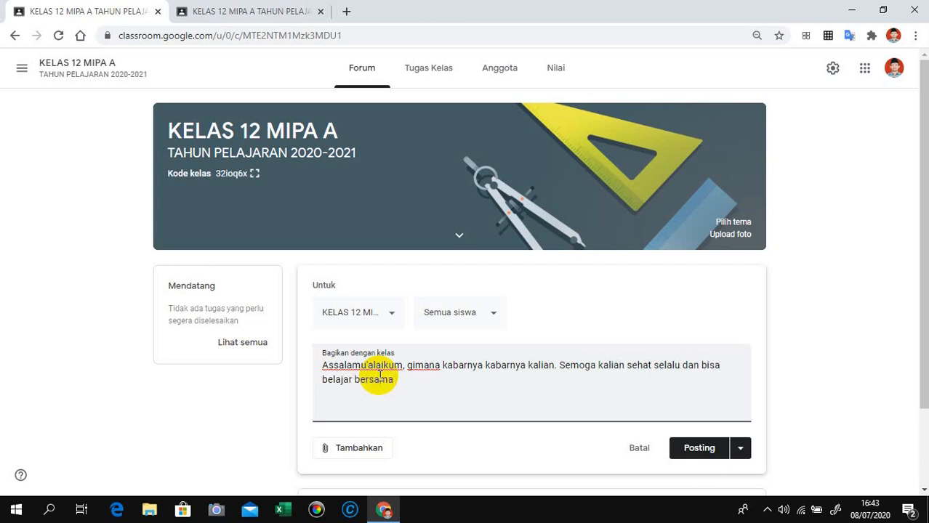
type("-sama lewat google Class")
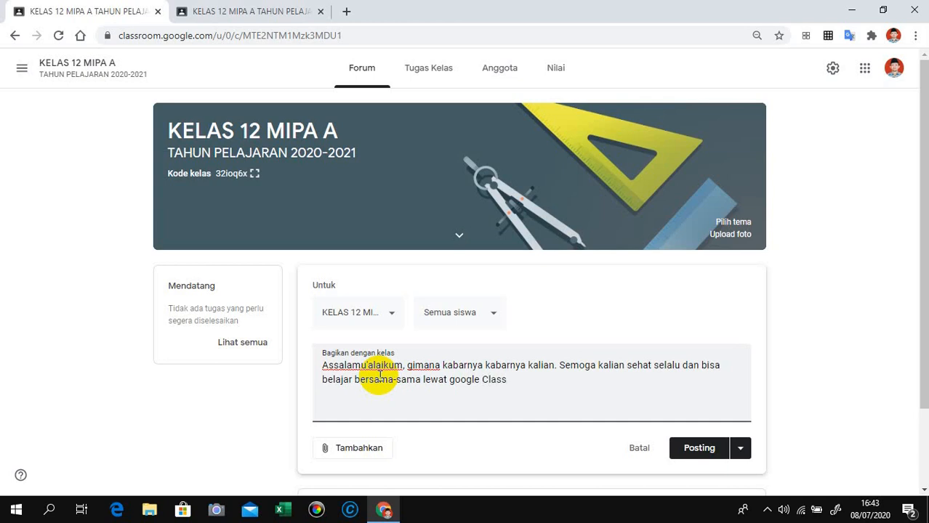
type("room")
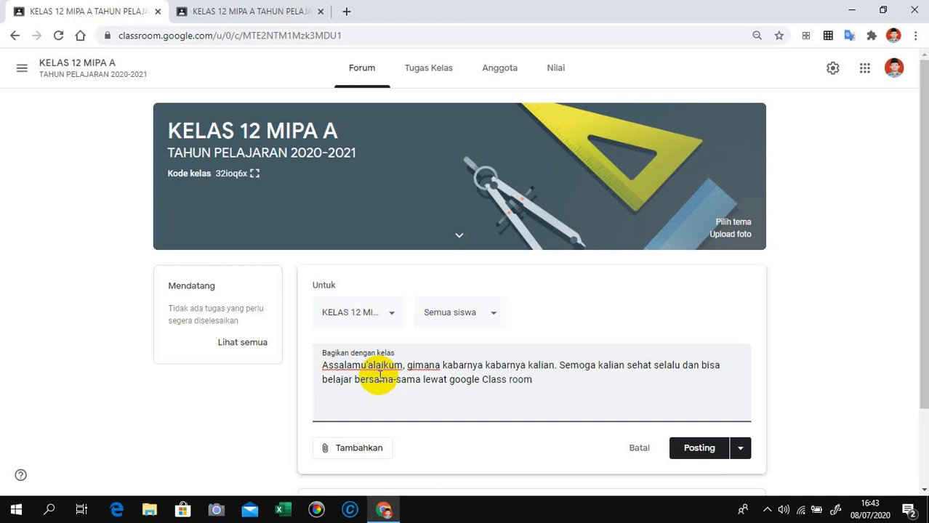
left_click(509, 380)
key("BackSpace")
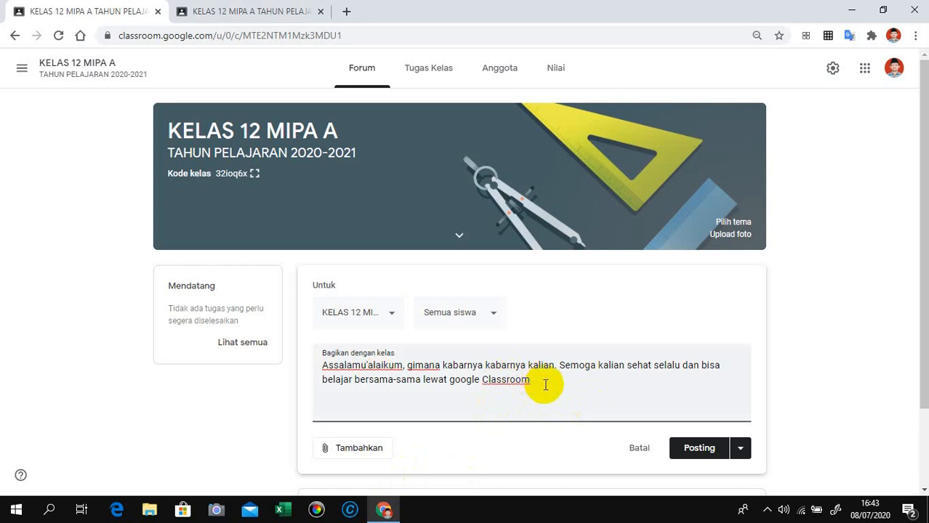
left_click(698, 449)
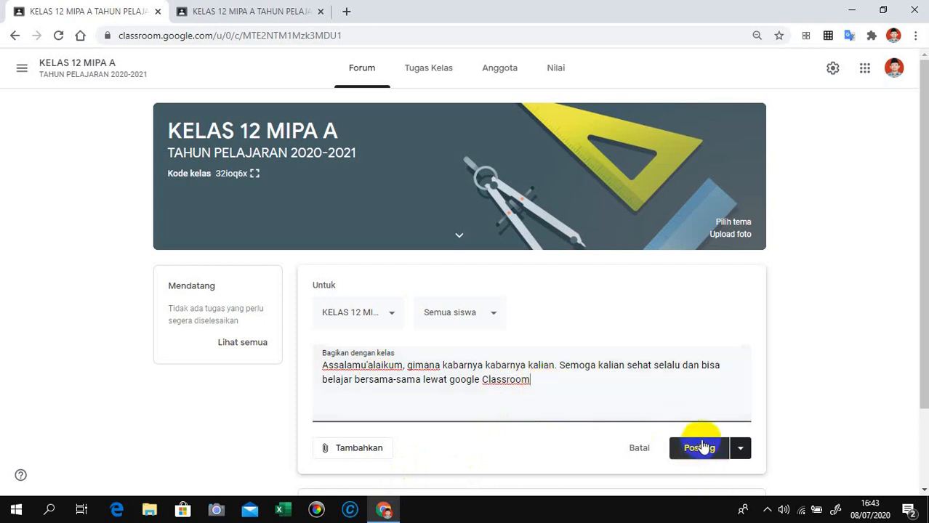
Add the KELAS BELAJAR class to the announcement's recipients alongside KELAS 12 MIPA A and try to post it
left_click(393, 319)
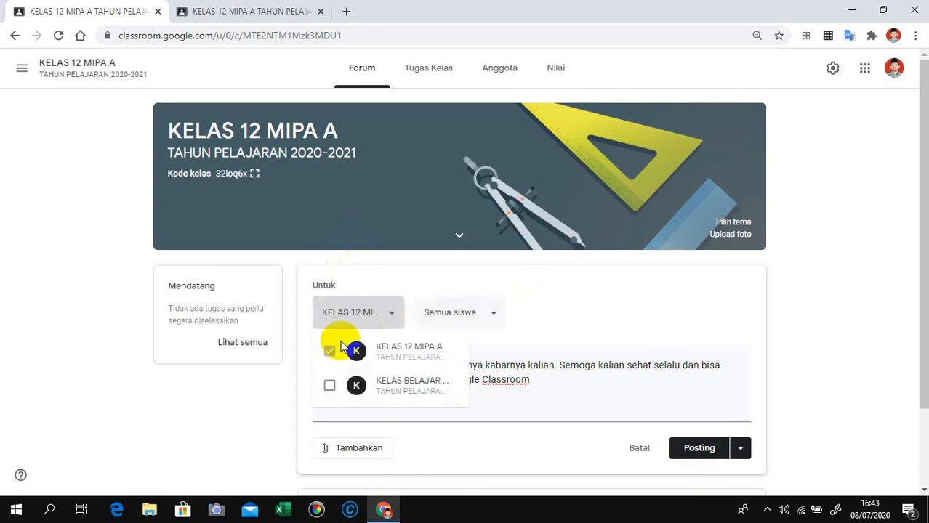
left_click(330, 386)
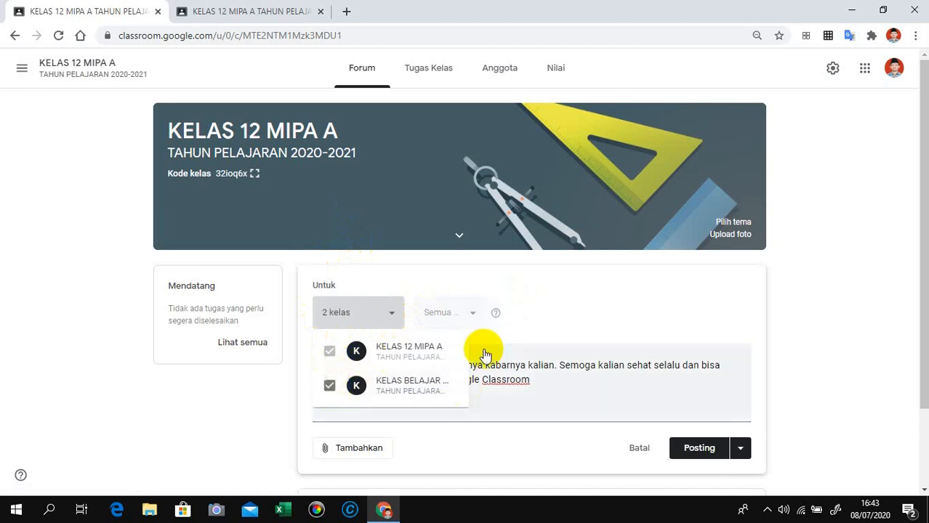
left_click(472, 318)
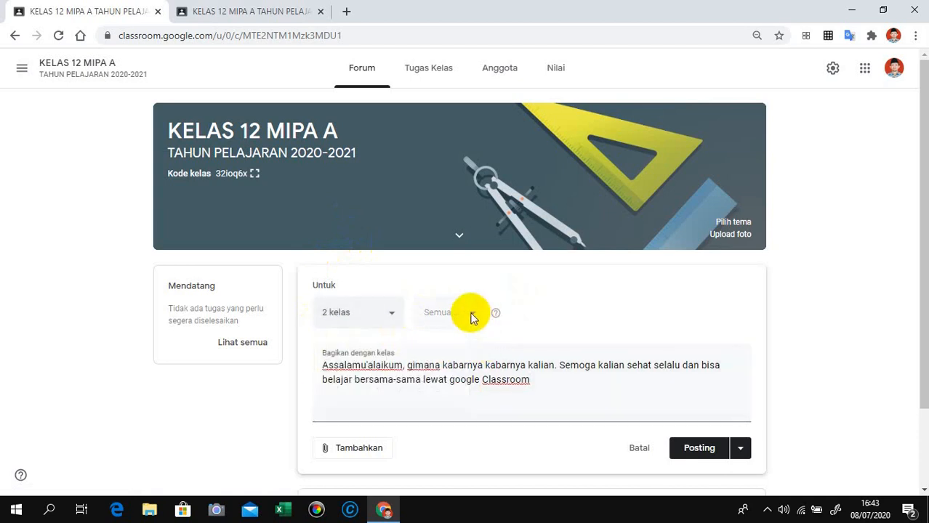
left_click(391, 315)
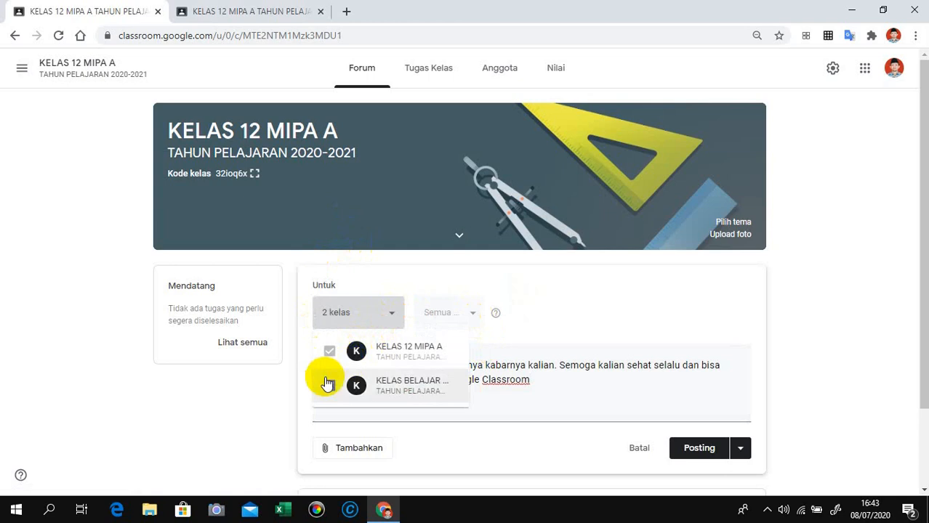
left_click(696, 456)
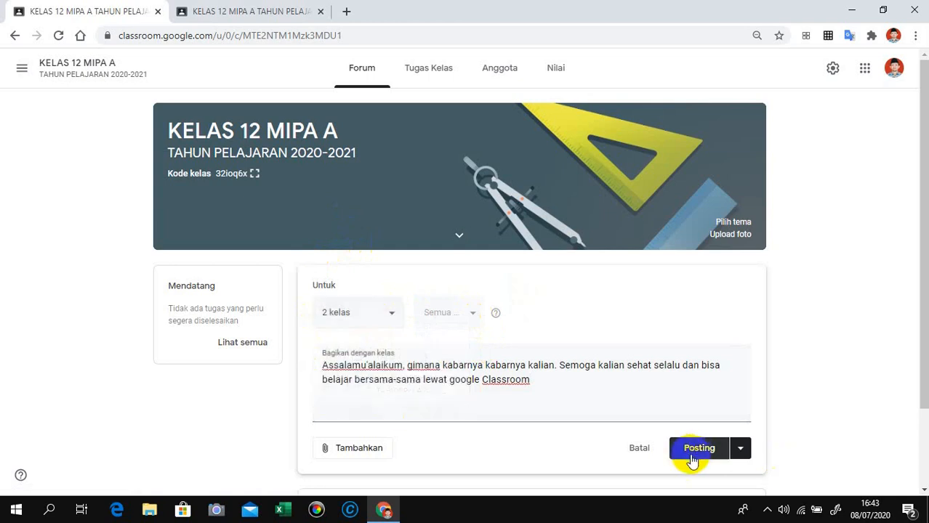
In the student's account, view the class overview, reopen KELAS 12 MIPA A and reload its forum to look for the announcement
left_click(234, 12)
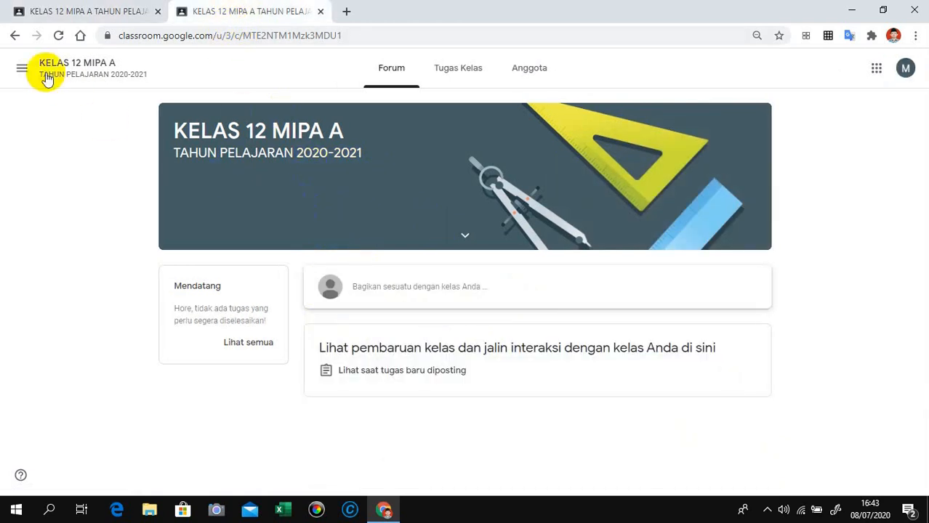
left_click(21, 68)
left_click(68, 211)
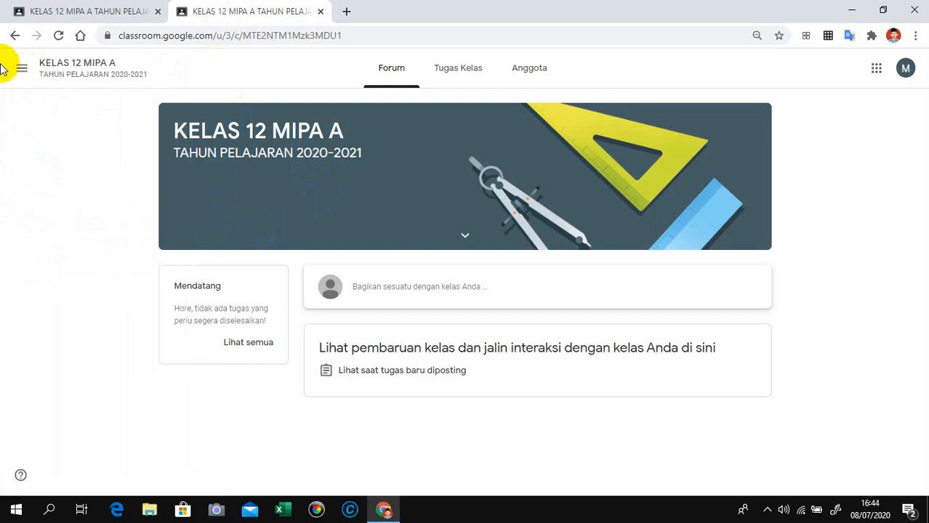
left_click(23, 69)
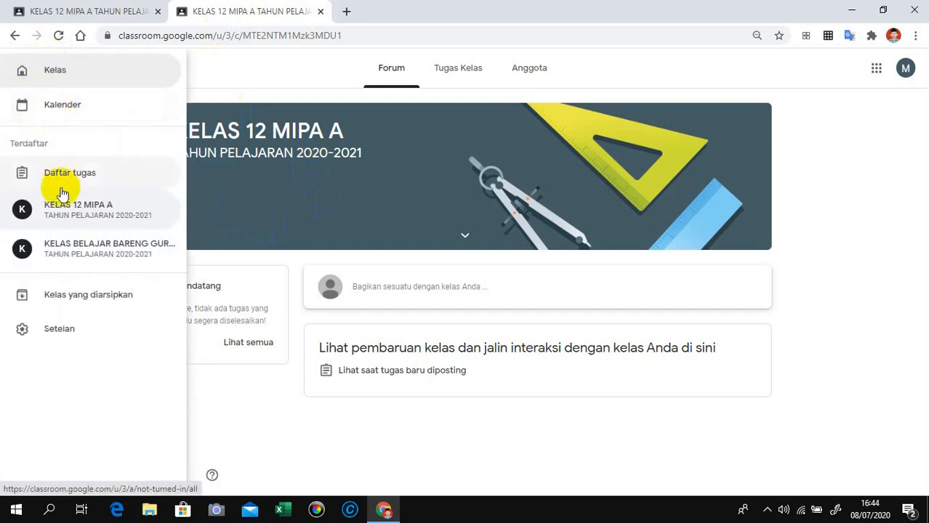
left_click(51, 69)
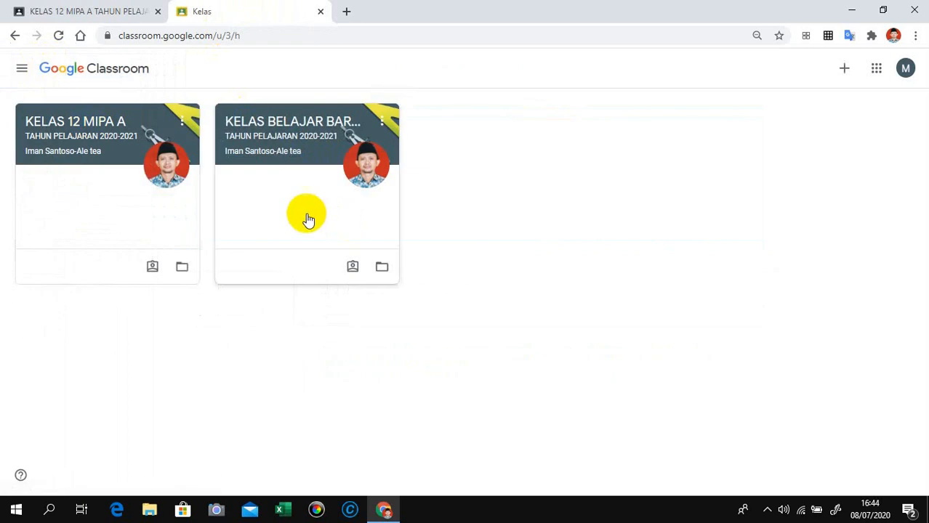
left_click(120, 159)
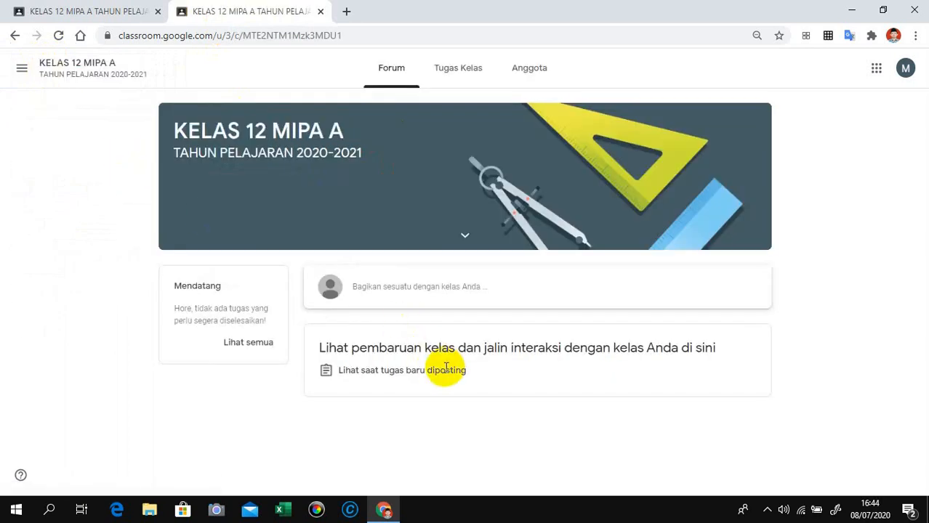
left_click(58, 36)
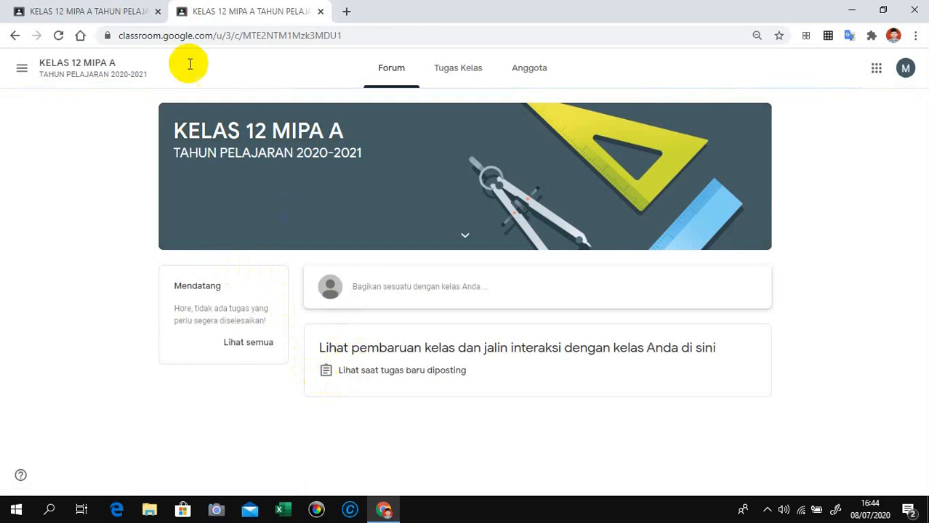
Post the greeting to both classes from the teacher's account and check it in the student's and teacher's forums
left_click(87, 11)
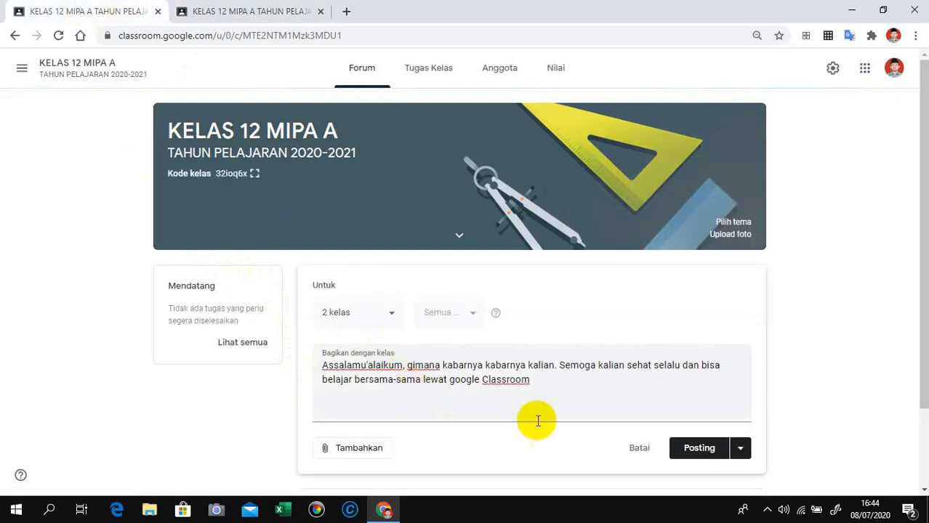
left_click(701, 450)
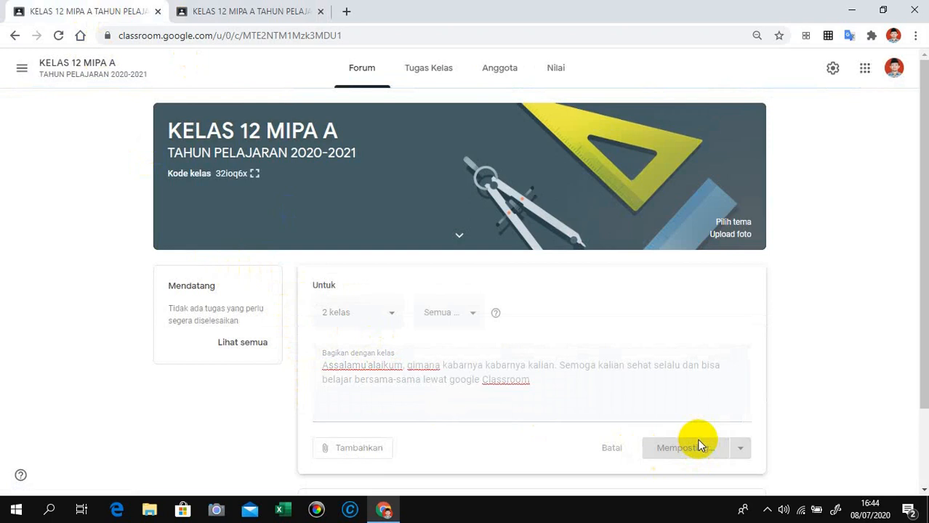
left_click(211, 13)
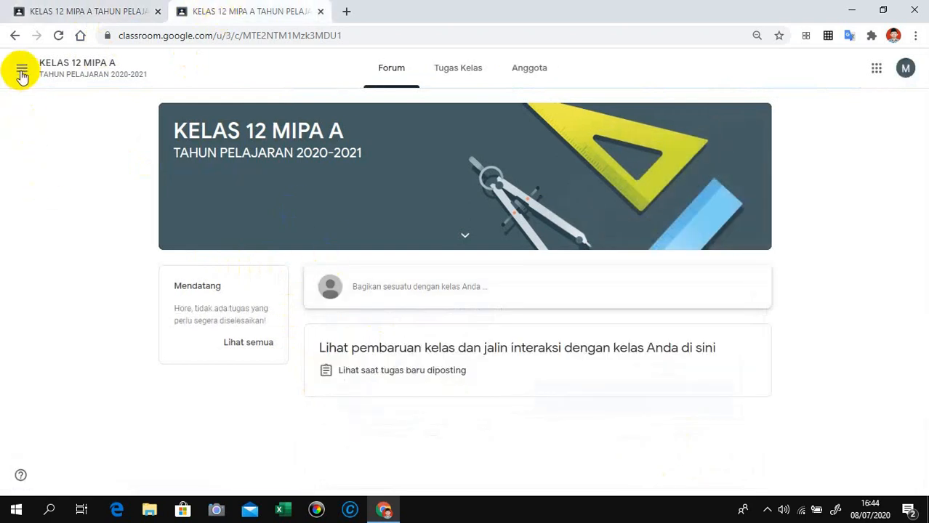
left_click(58, 35)
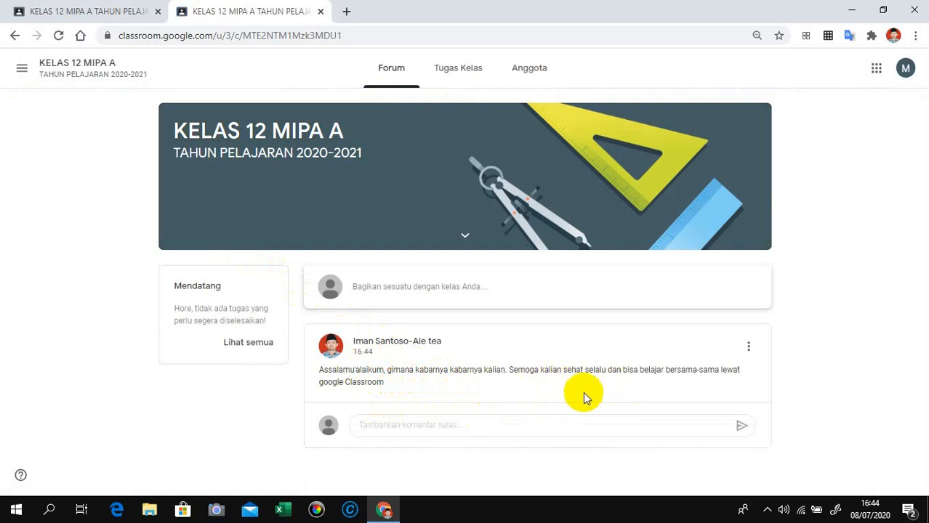
left_click(63, 14)
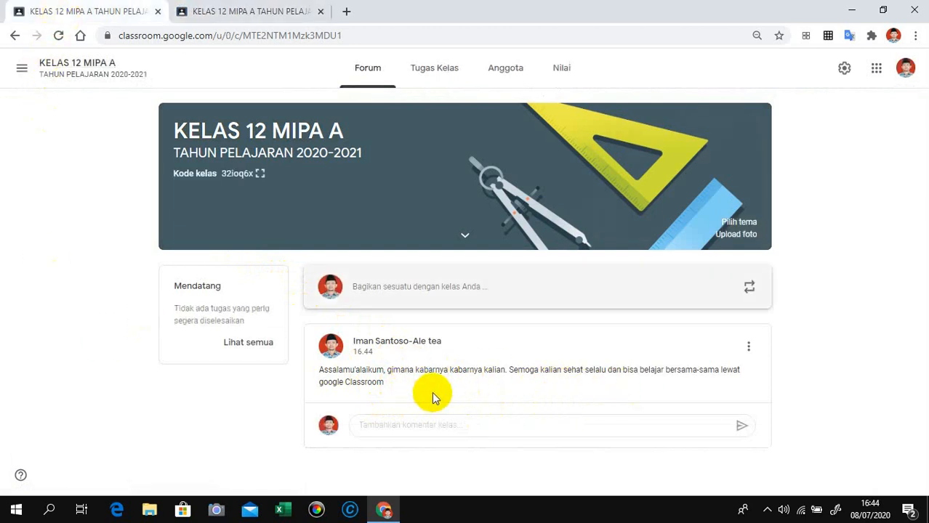
left_click(231, 14)
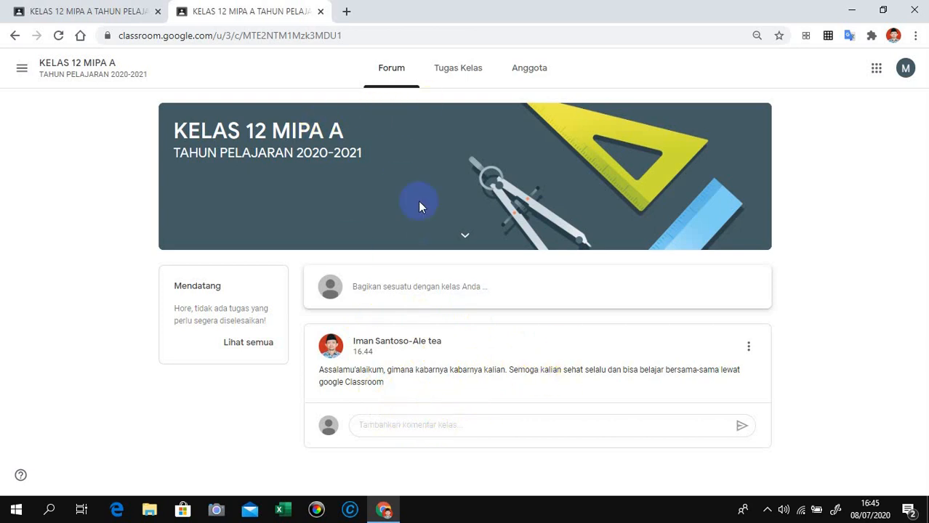
View the overview of all classes in the student's account and in the teacher's account
left_click(20, 67)
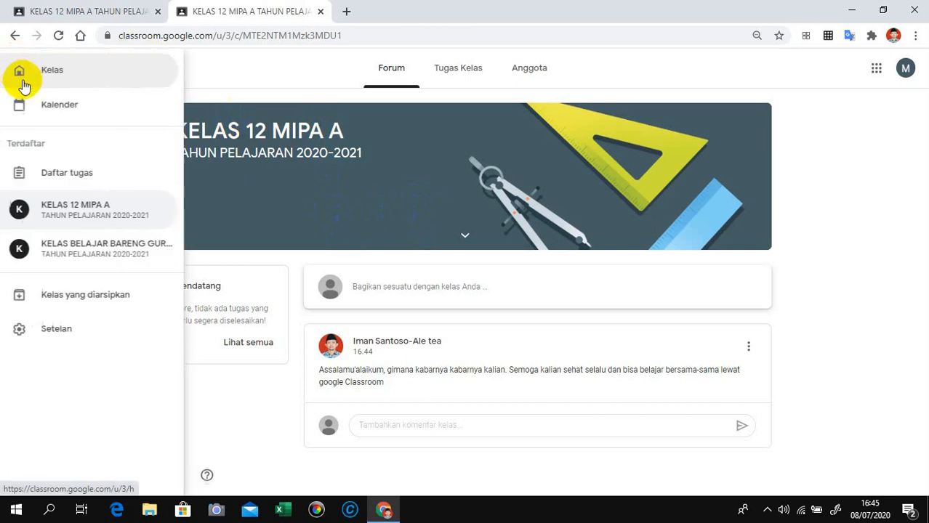
left_click(48, 72)
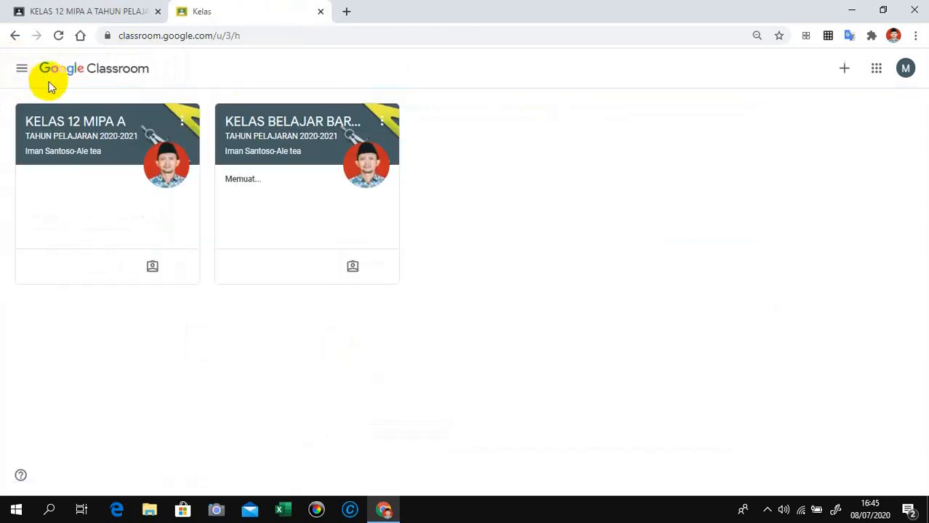
left_click(79, 11)
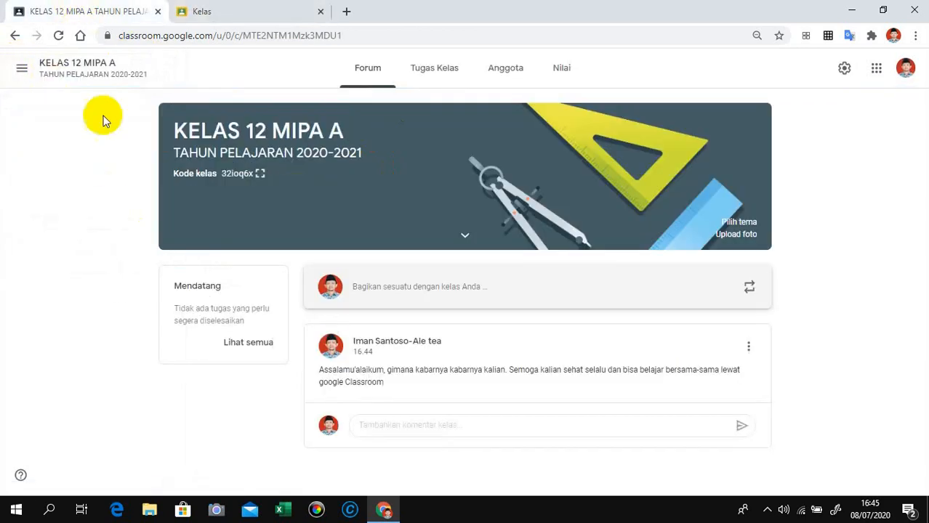
left_click(21, 67)
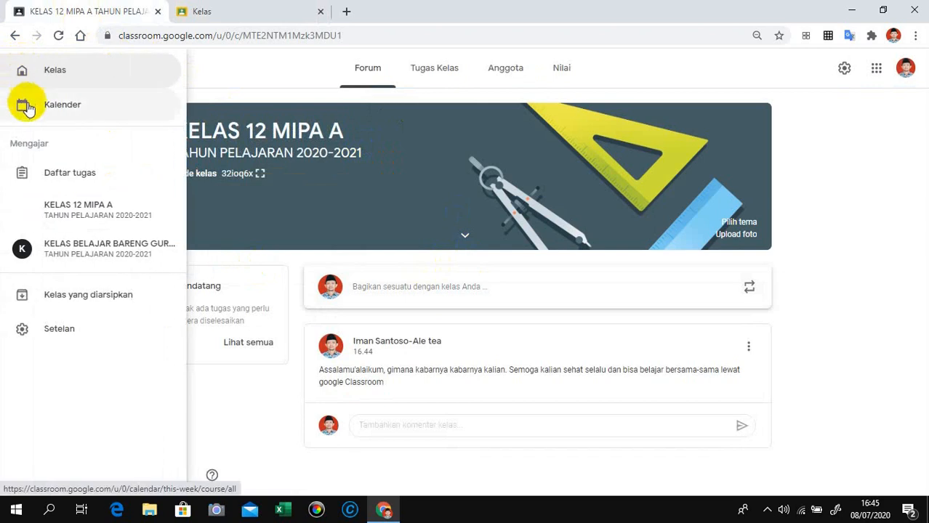
left_click(21, 76)
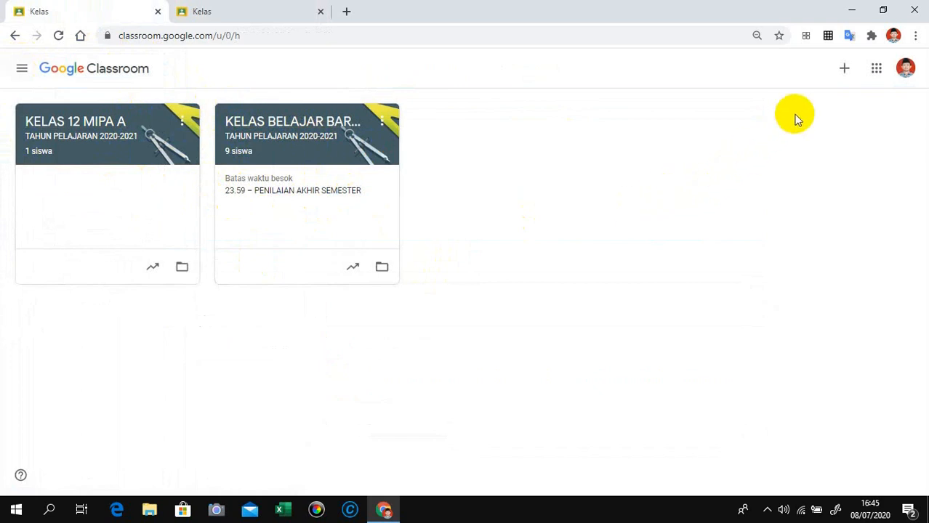
Start creating a new class and accept the notice about not using Classroom at a school with students
left_click(843, 69)
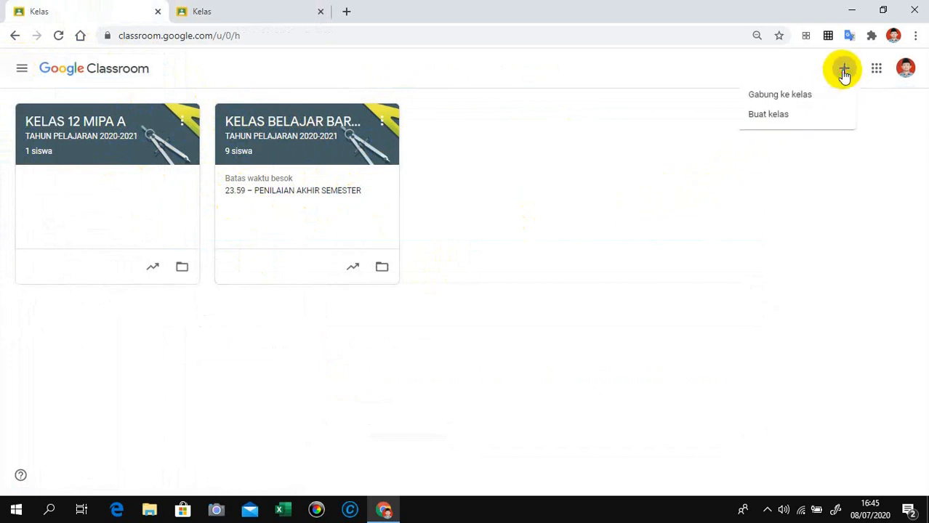
left_click(787, 116)
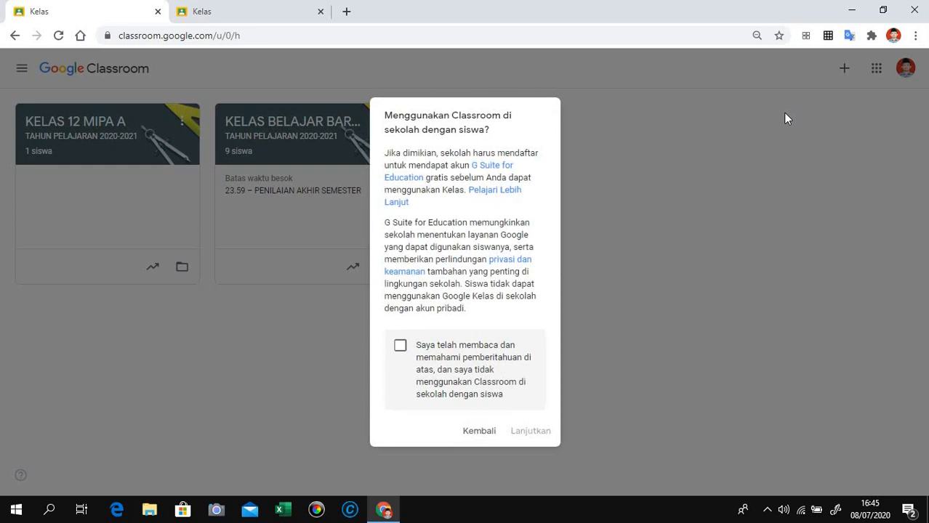
left_click(401, 348)
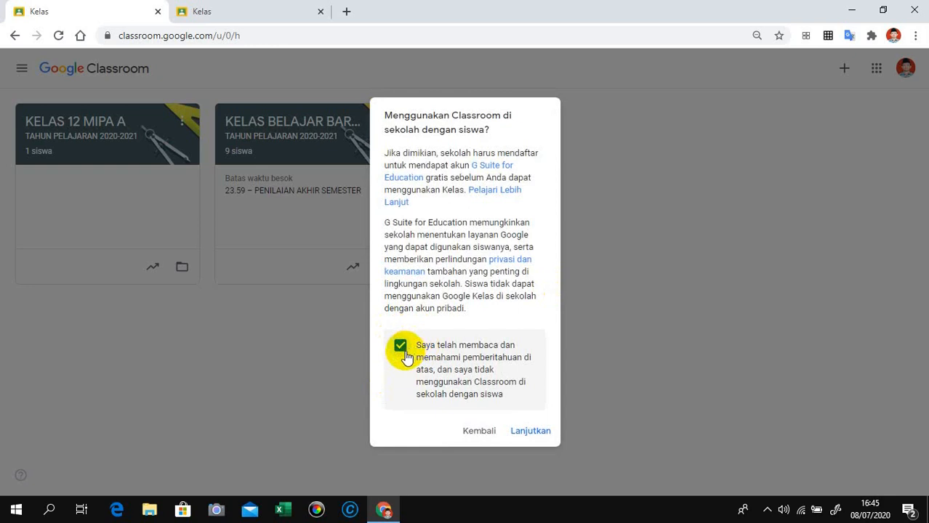
left_click(531, 434)
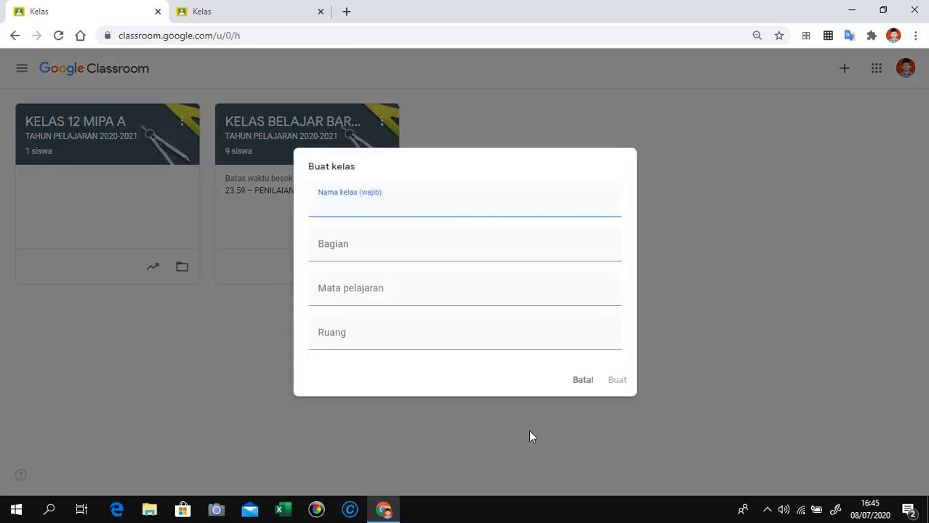
Create the class KELAS 12 MIPA B with section TAHUN PELAJARAN 2020-2021, subject MATEMATIKA PEMINATAN and room 12 MIPA B
type("KELAS 12 MIPA B")
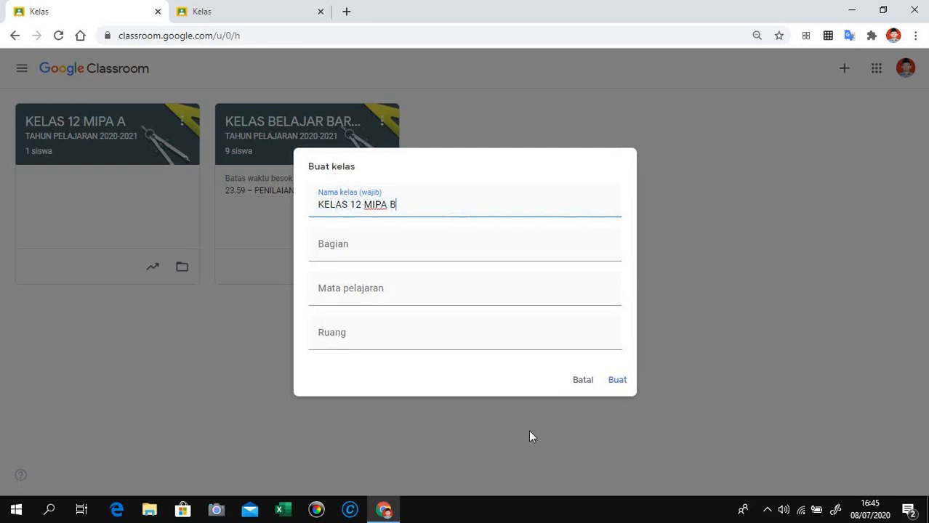
left_click(394, 253)
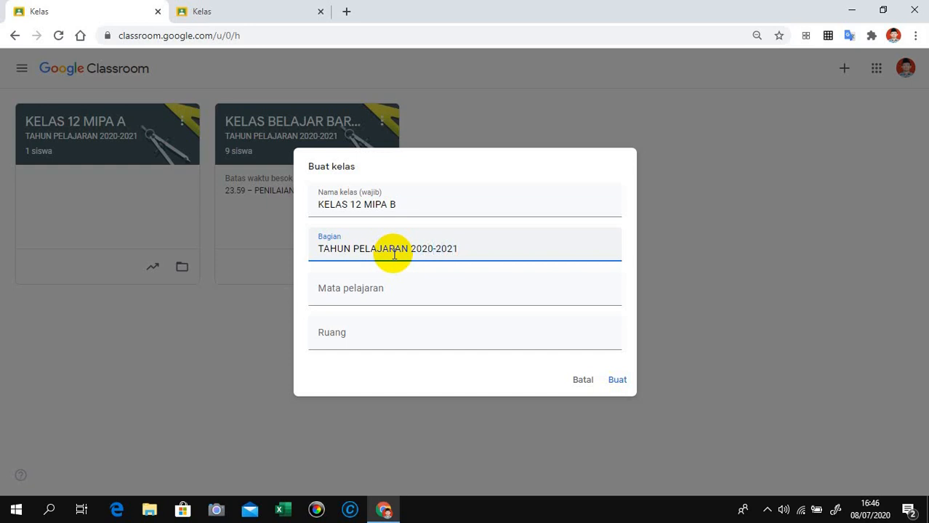
left_click(399, 294)
type("MA")
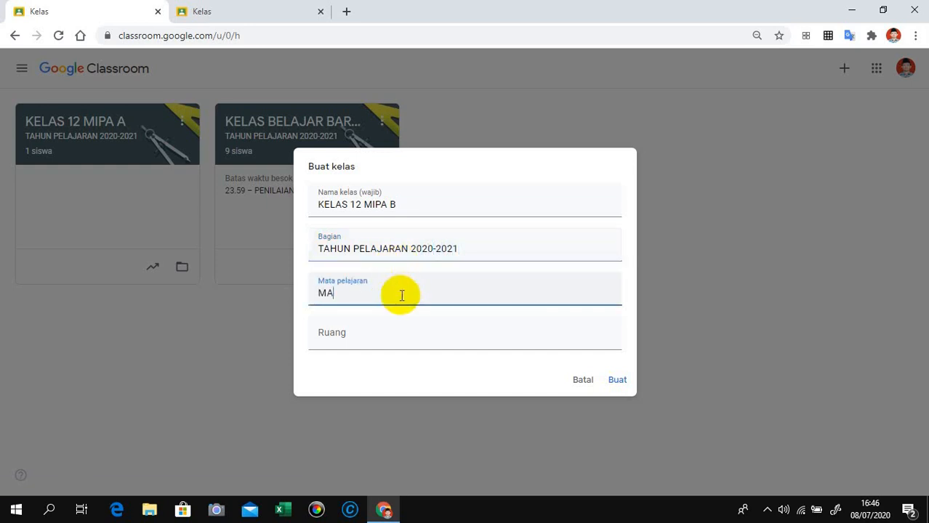
type("TEMATIKA PEMINATAN")
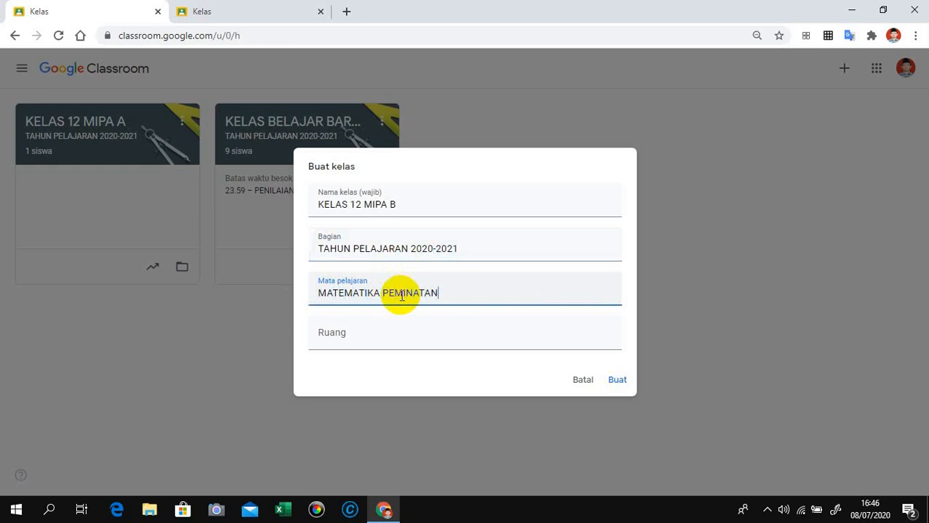
left_click(388, 346)
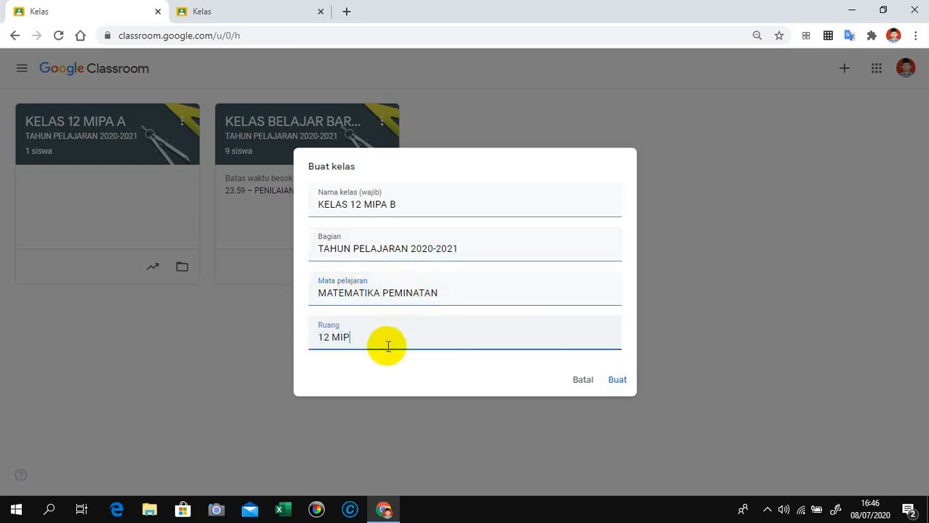
type("12 MIPA B")
left_click(617, 378)
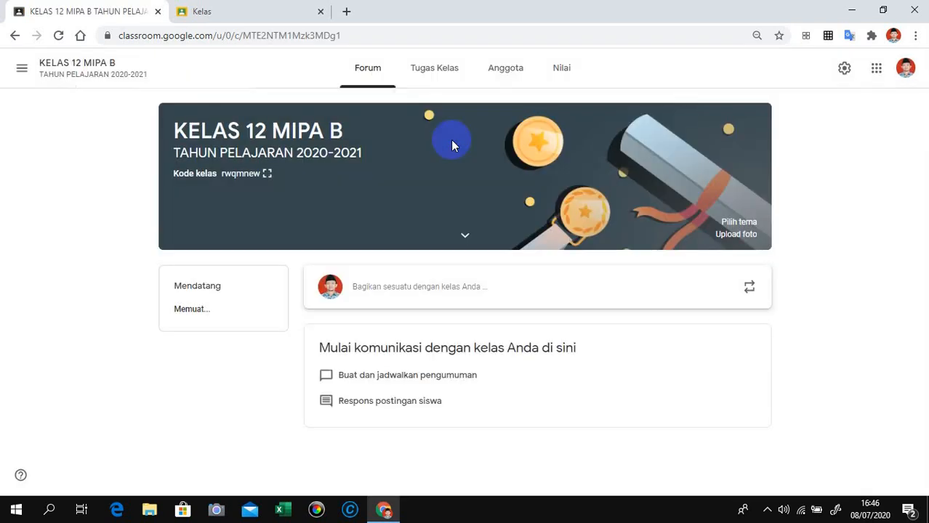
Return to the class overview, enter KELAS 12 MIPA A and open its greeting announcement for editing with the attachment choices shown
left_click(22, 67)
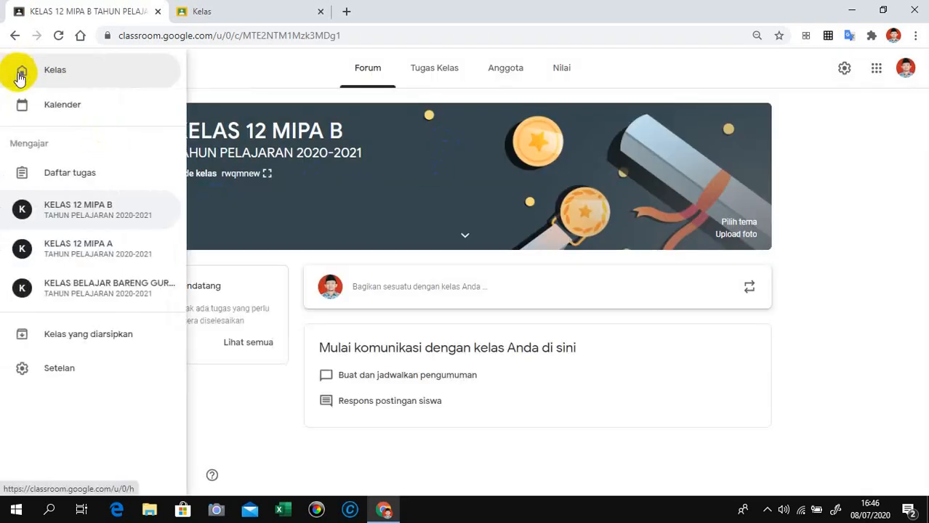
left_click(18, 69)
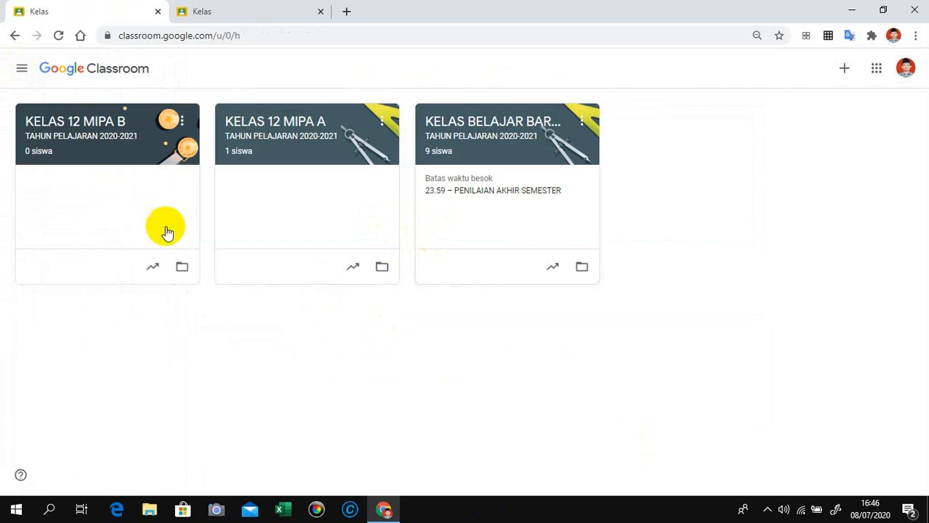
left_click(300, 158)
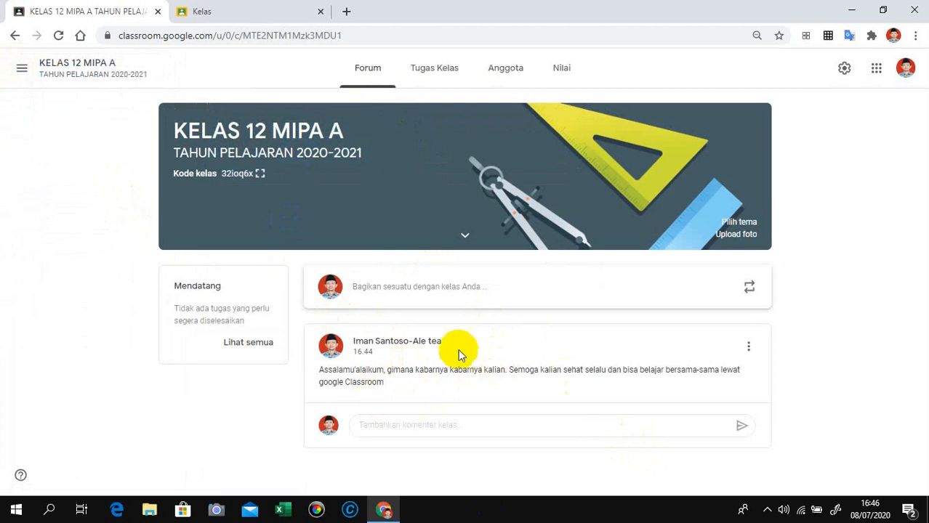
left_click(749, 346)
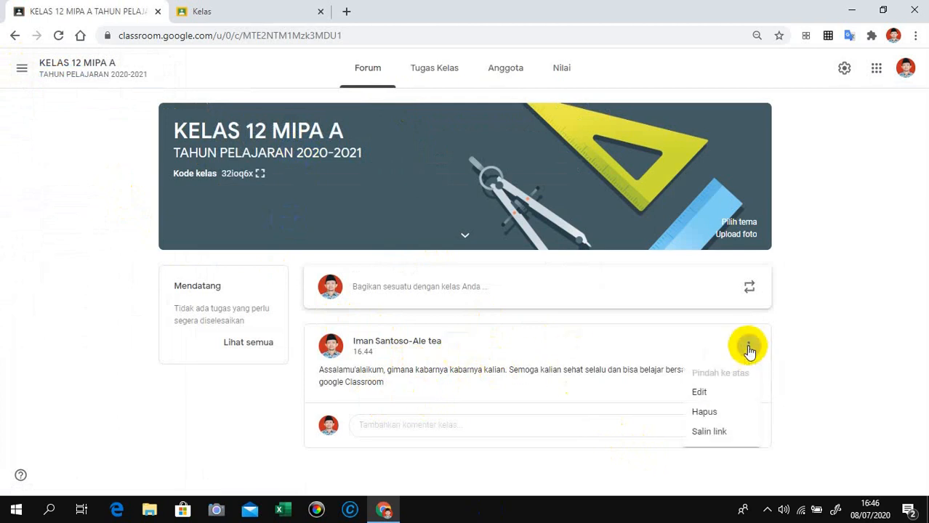
left_click(705, 391)
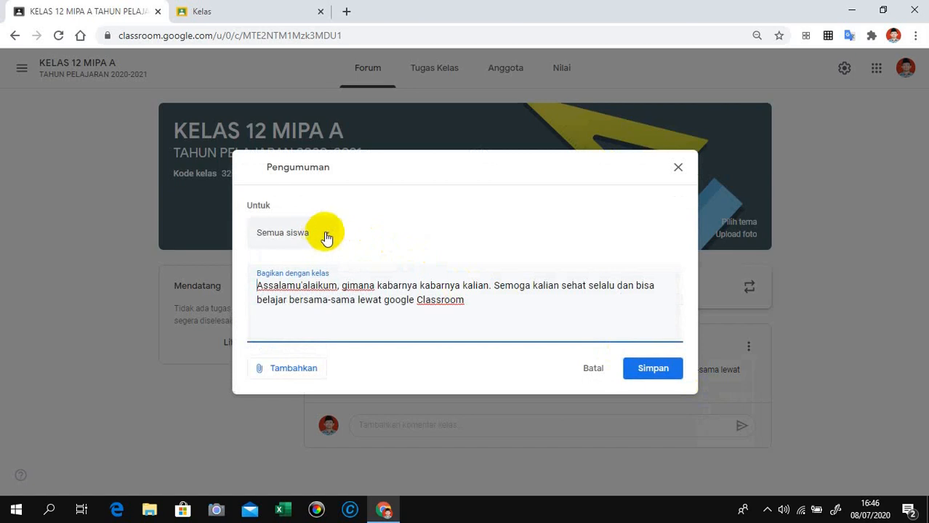
left_click(300, 371)
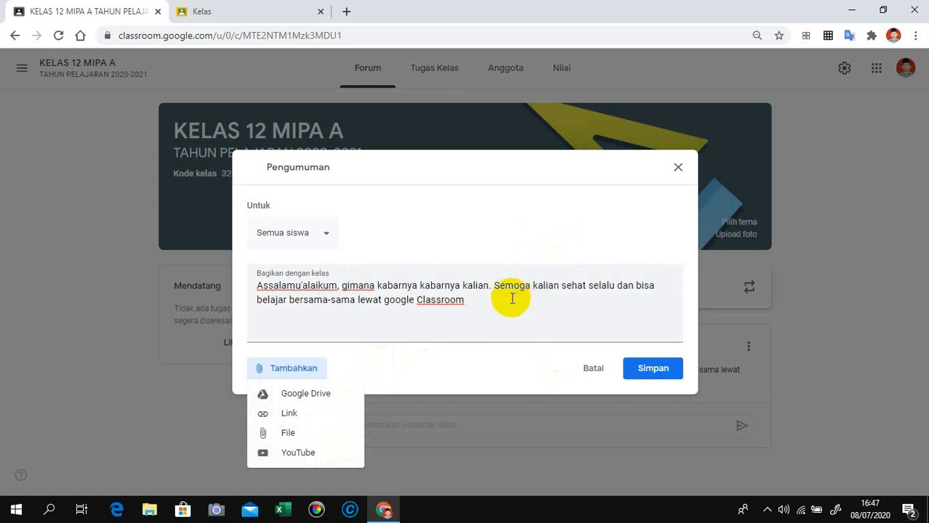
Search Google for the teacher's YouTube channel in a new browser tab and open the video "Limit Tak berhingga Fungsi Aljabar#sesi2"
left_click(347, 12)
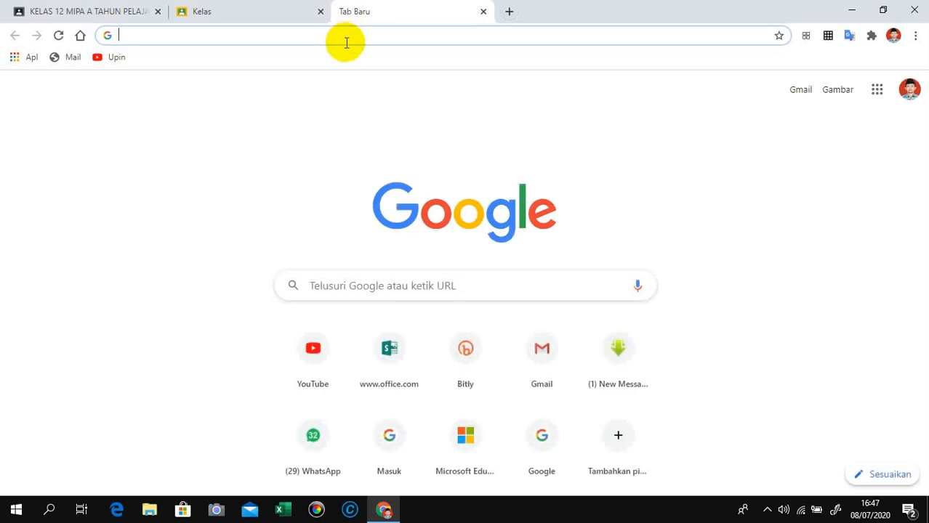
left_click(312, 286)
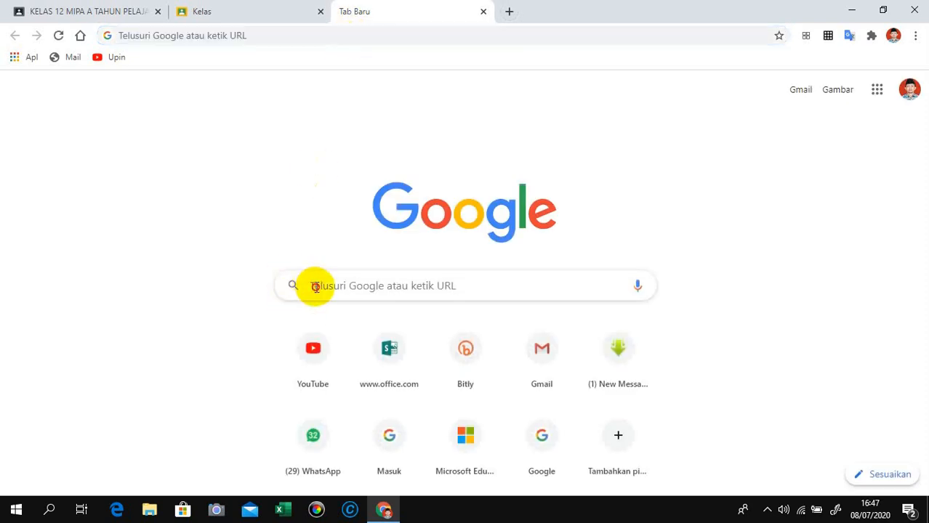
type("Iman")
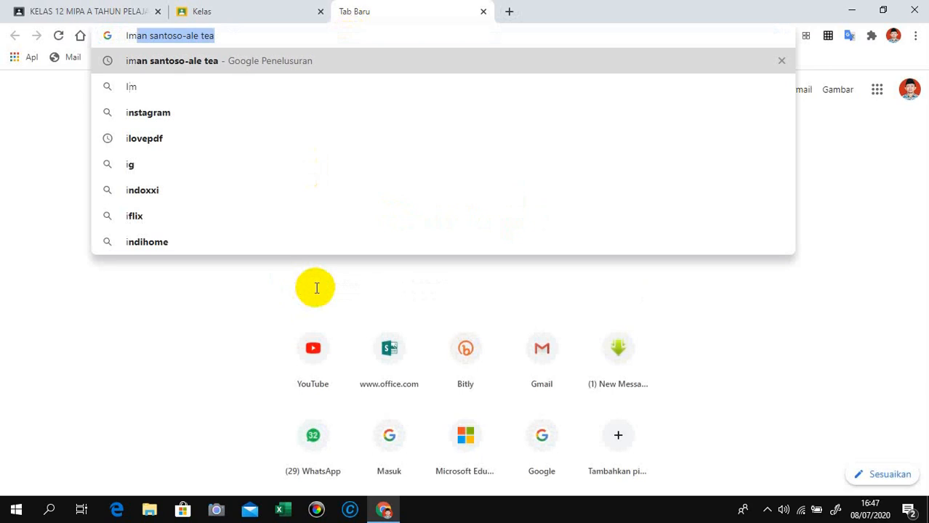
left_click(209, 60)
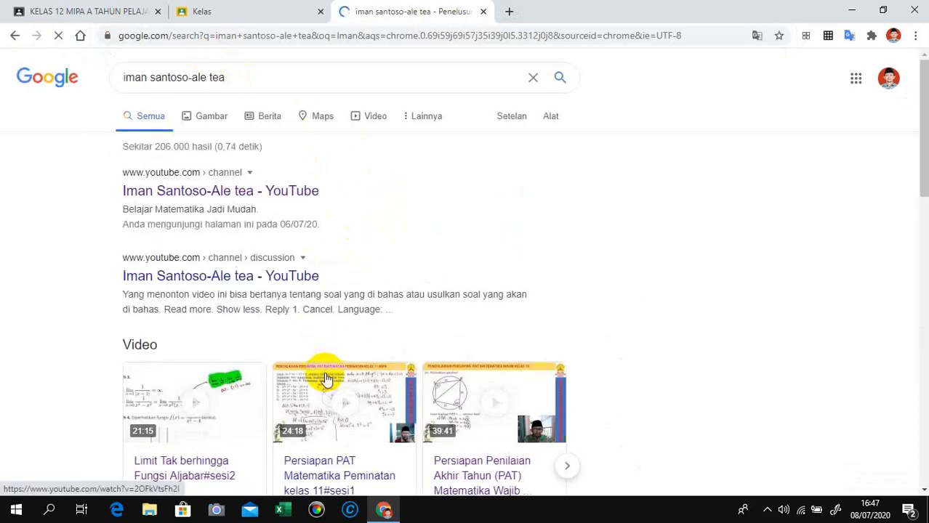
scroll(341, 379, "down", 2)
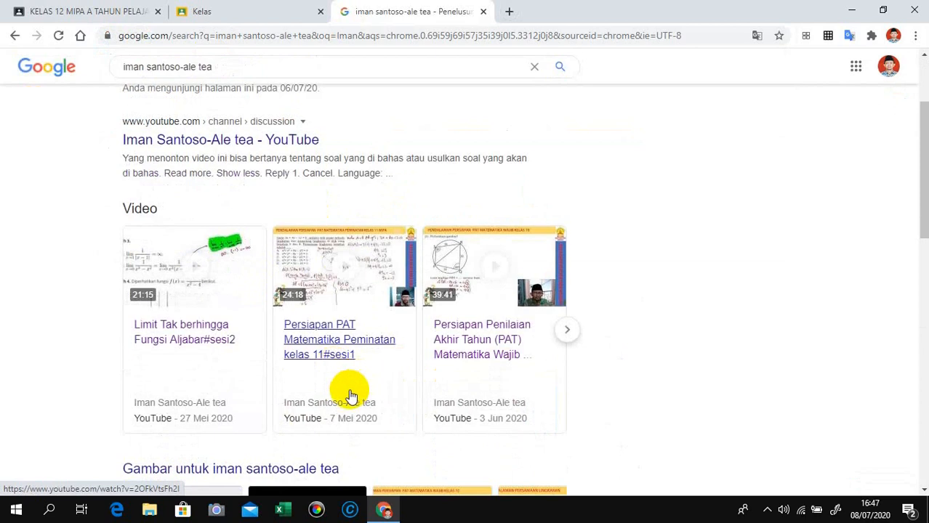
left_click(201, 282)
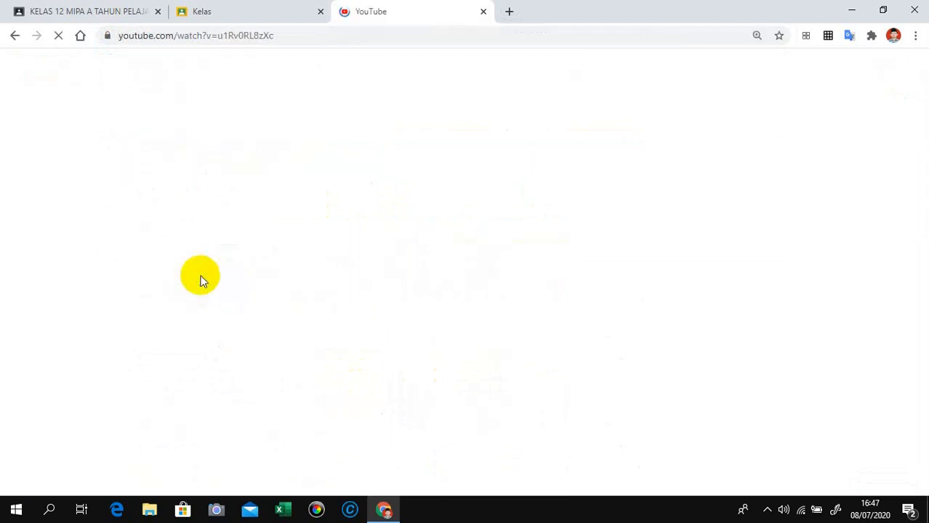
Copy the share link of the "Limit Tak berhingga Fungsi Aljabar#sesi2" video on YouTube
left_click(258, 10)
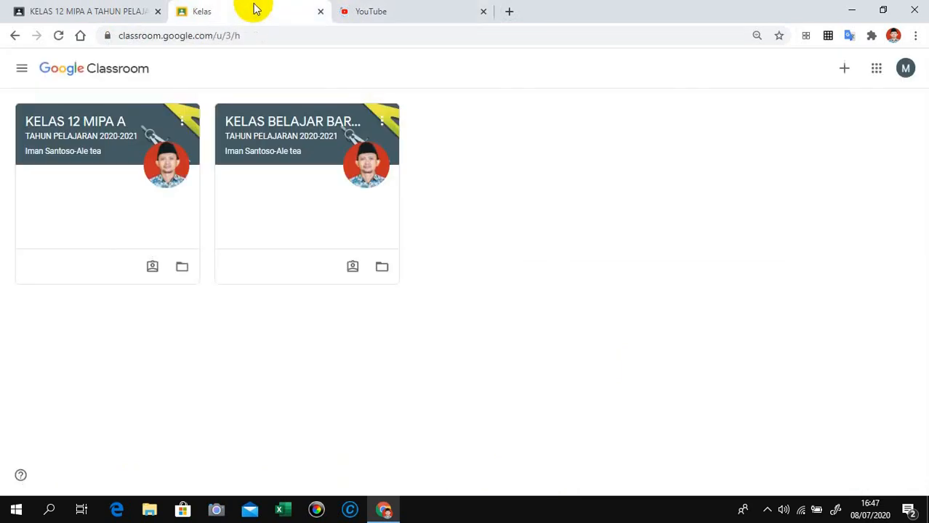
left_click(414, 16)
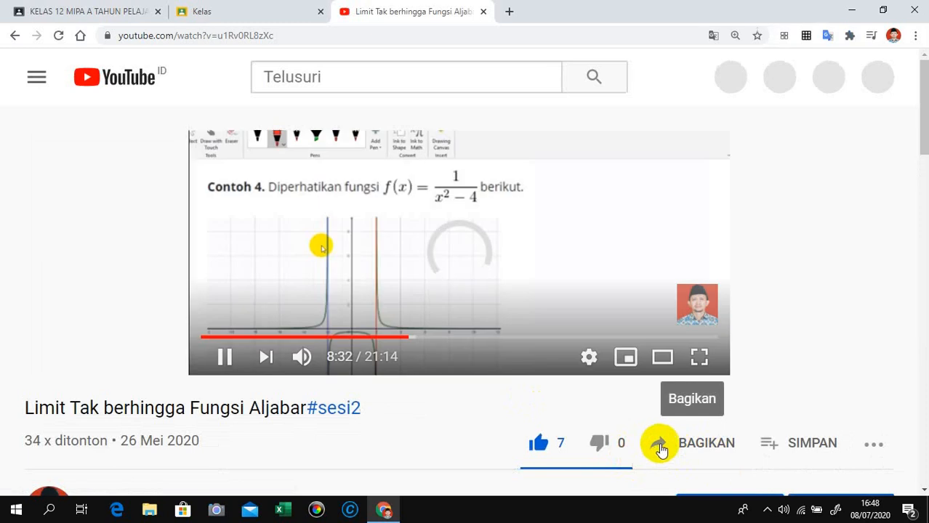
left_click(656, 445)
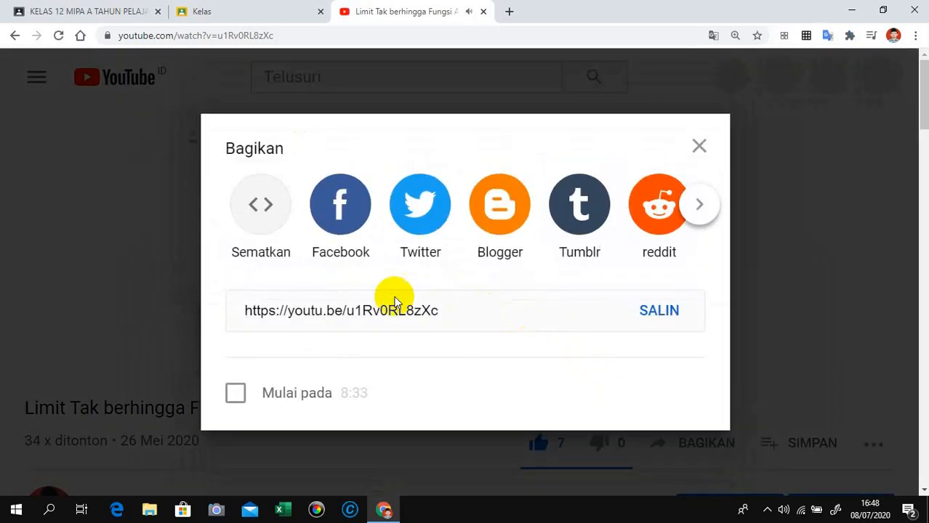
left_click(661, 311)
left_click(660, 313)
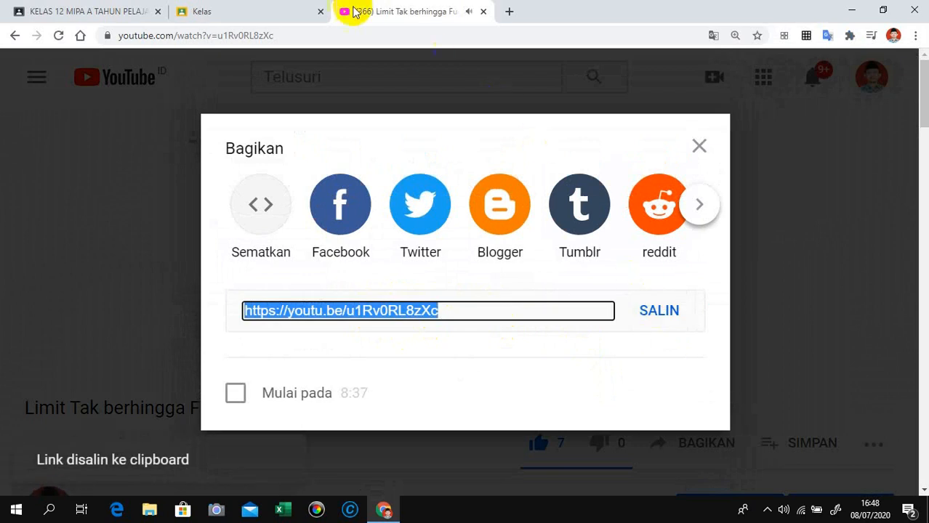
left_click(268, 12)
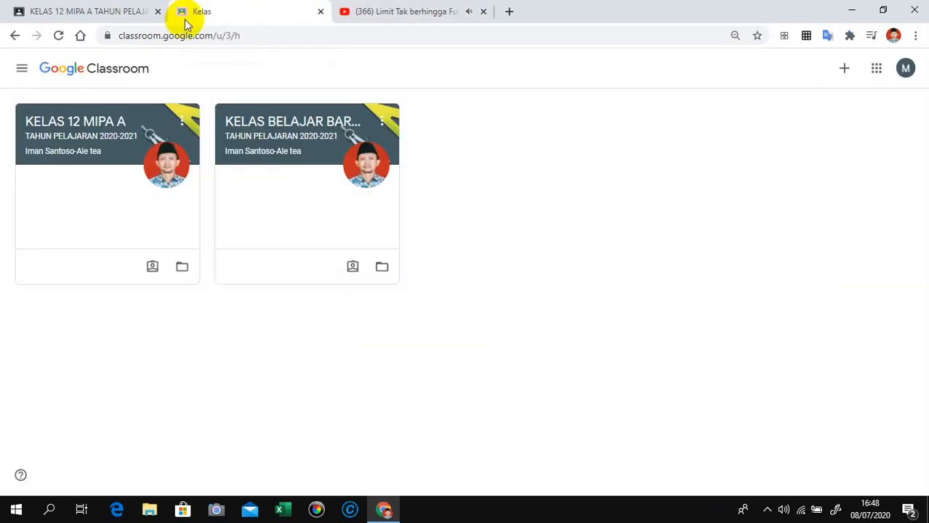
left_click(78, 11)
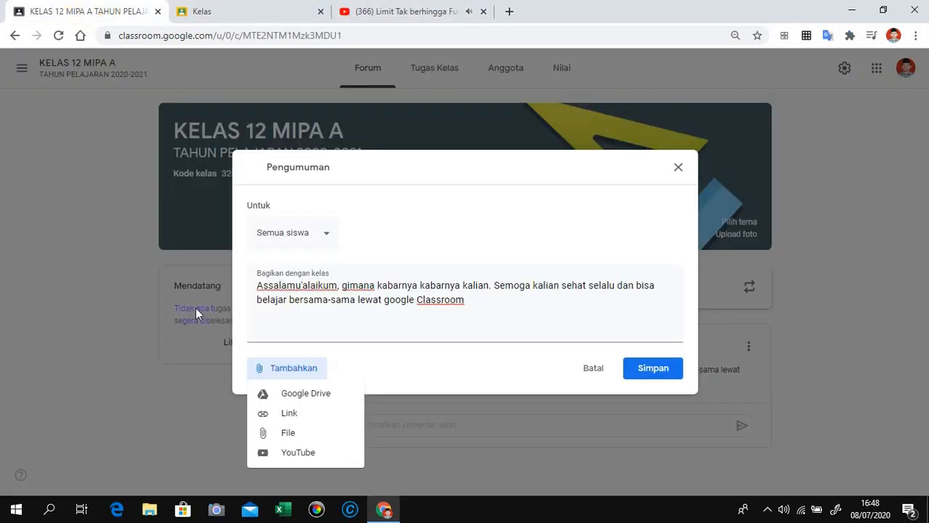
left_click(303, 455)
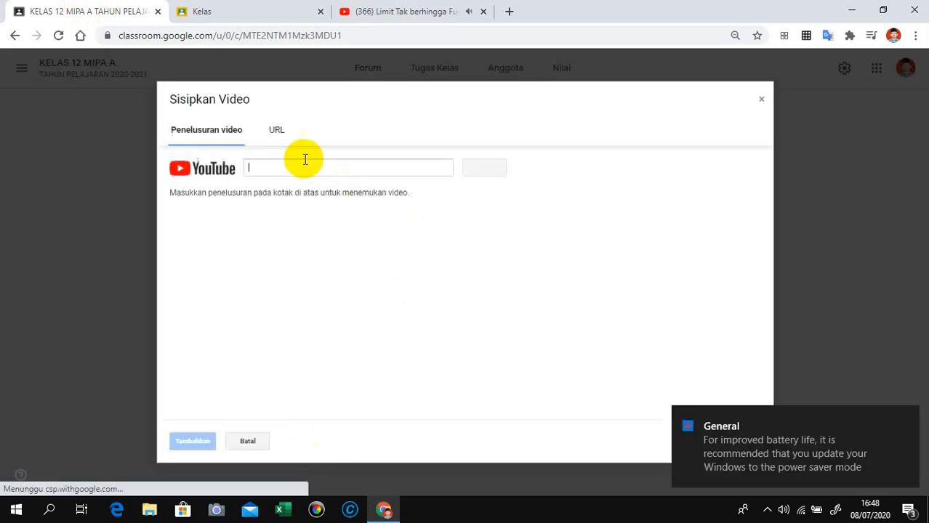
left_click(275, 133)
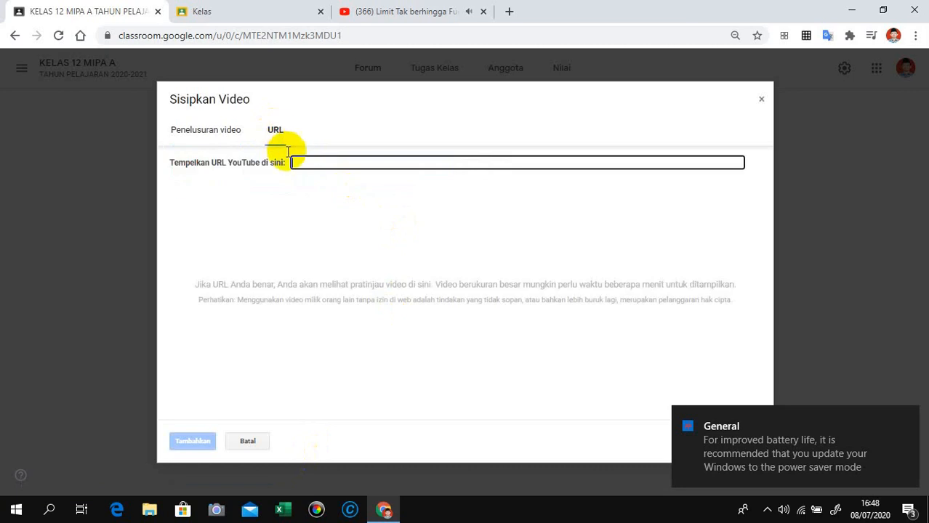
right_click(298, 166)
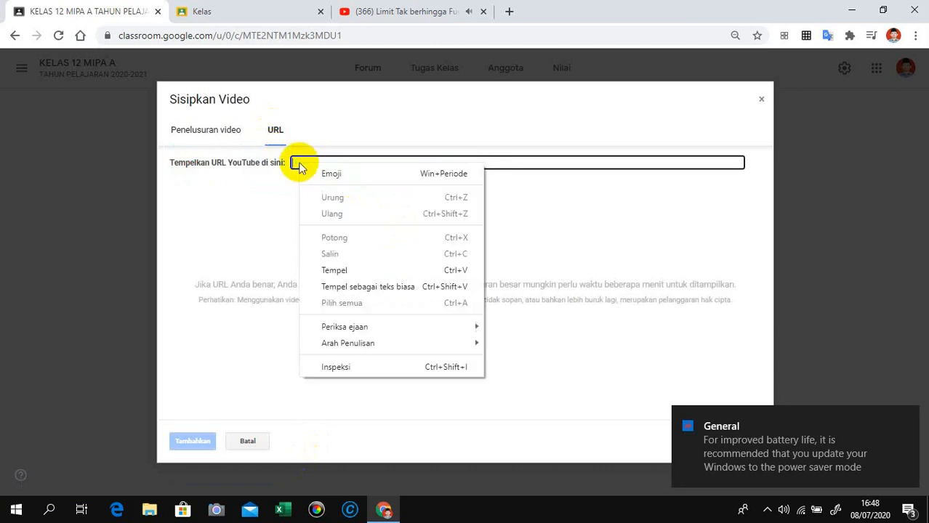
left_click(345, 268)
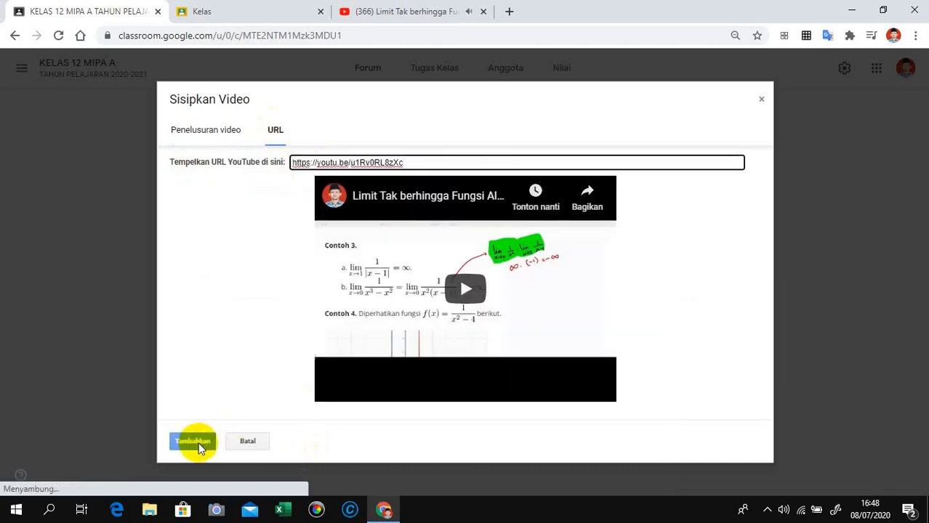
left_click(182, 443)
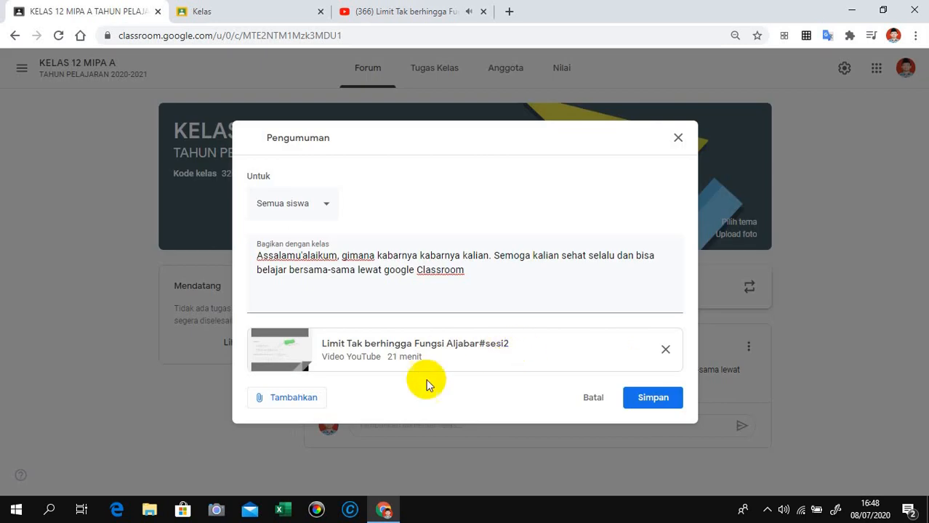
left_click(660, 401)
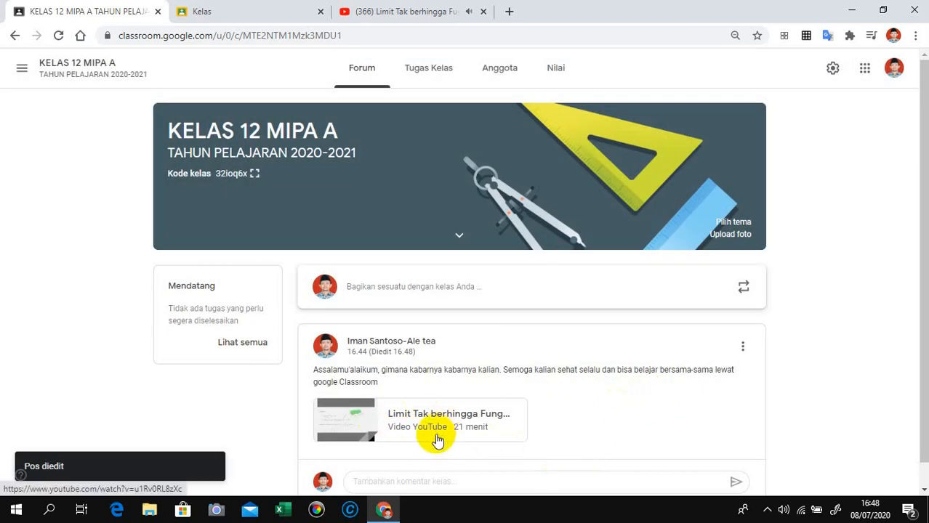
Switch to the student's Classroom account, open KELAS 12 MIPA A and reload its forum
left_click(248, 10)
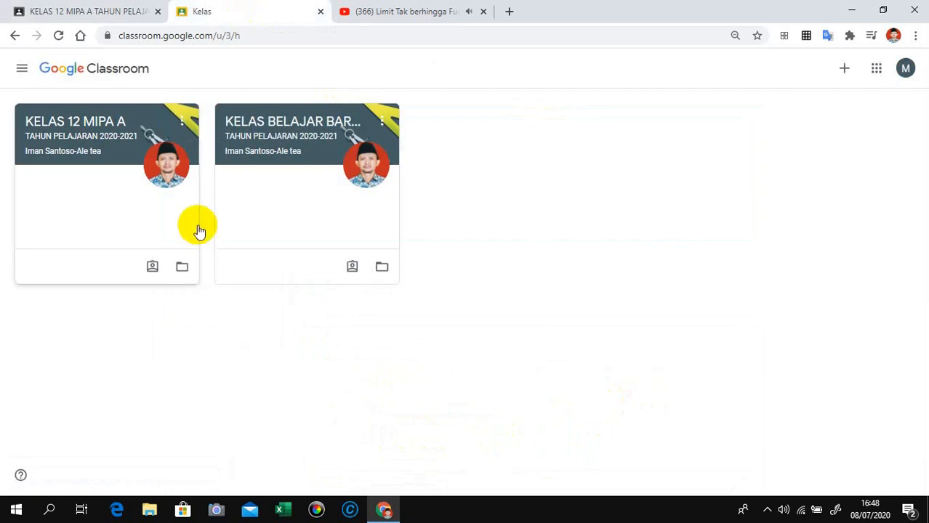
left_click(130, 151)
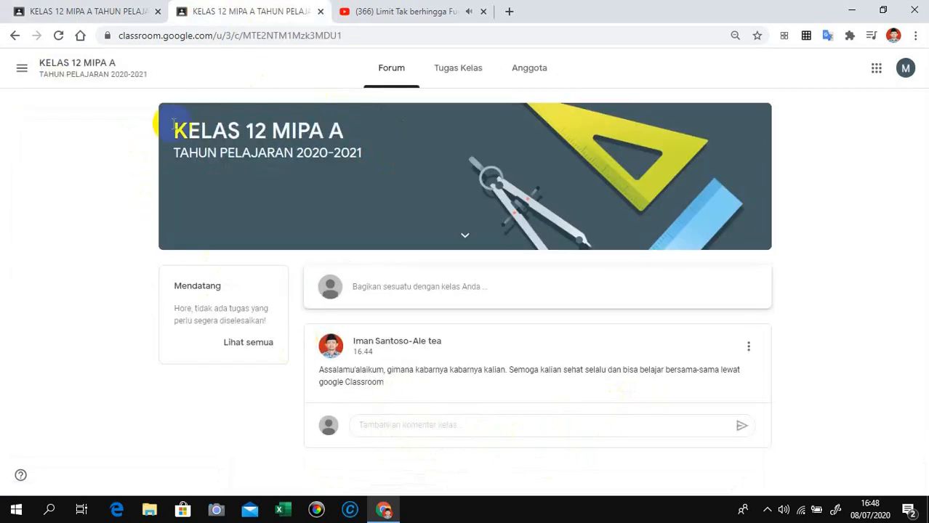
left_click(58, 35)
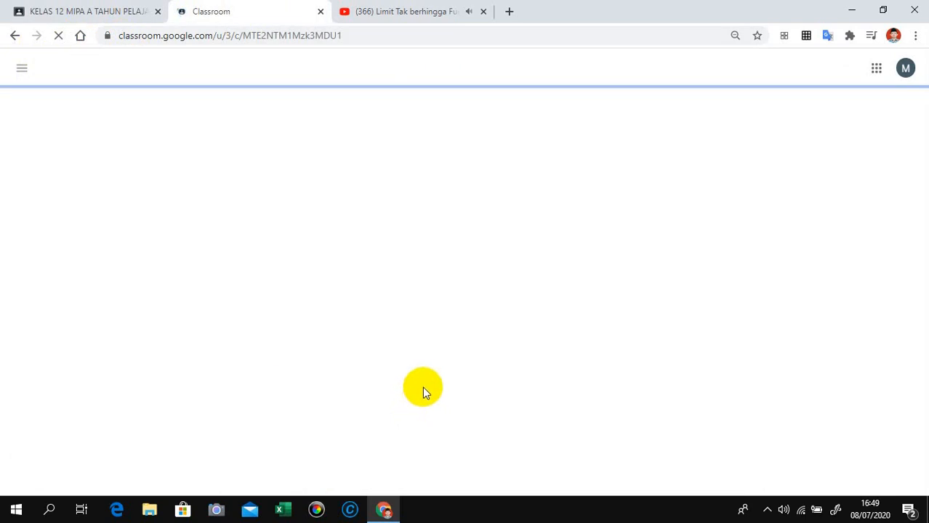
Pause the "Limit Tak berhingga Fungsi Aljabar#sesi2" video playing on YouTube
left_click(409, 12)
left_click(482, 161)
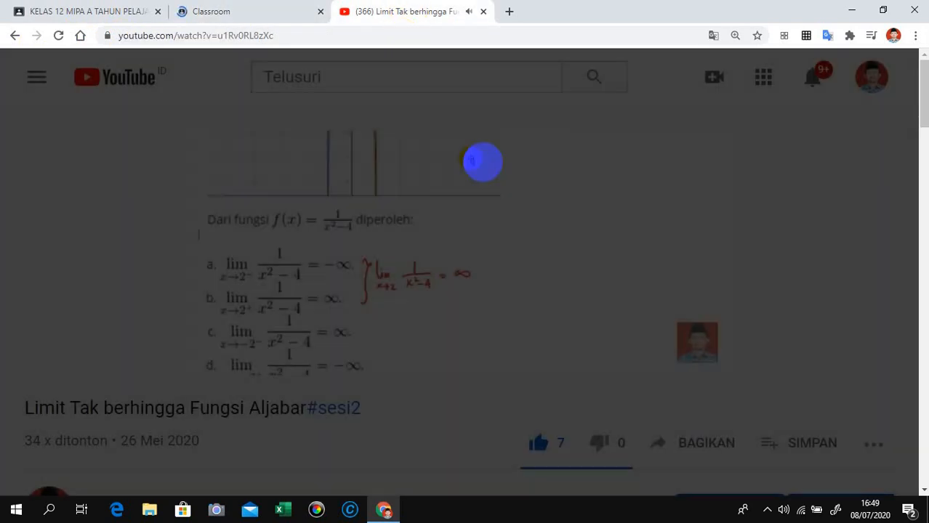
left_click(473, 239)
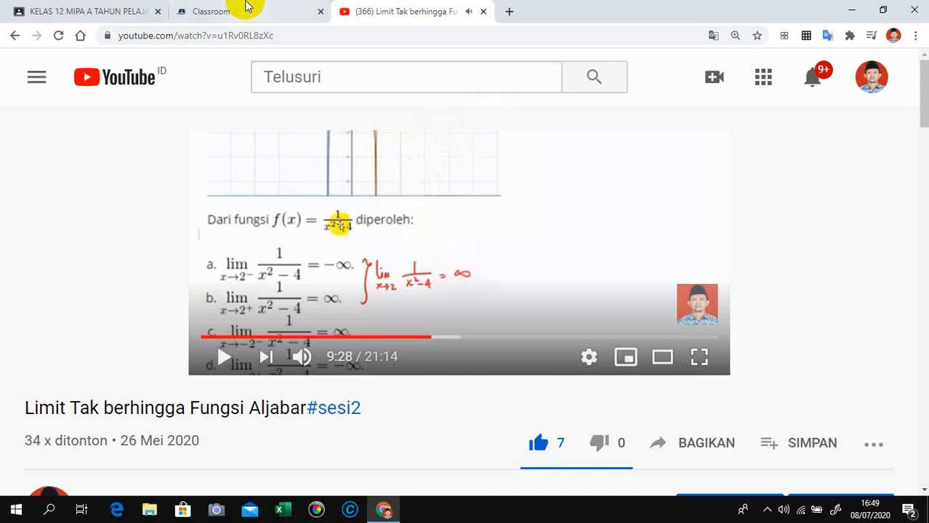
Compare the greeting and its video attachment in the teacher's and the student's KELAS 12 MIPA A forum
left_click(220, 12)
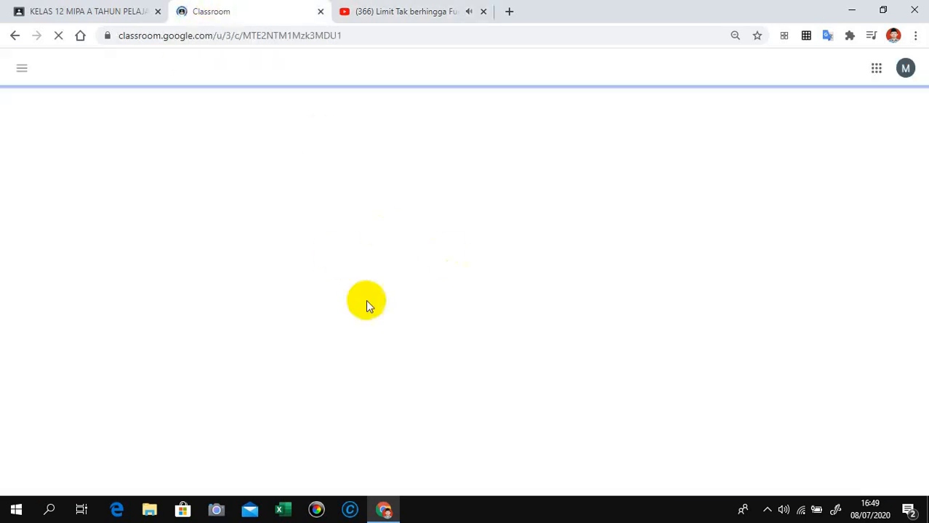
left_click(113, 11)
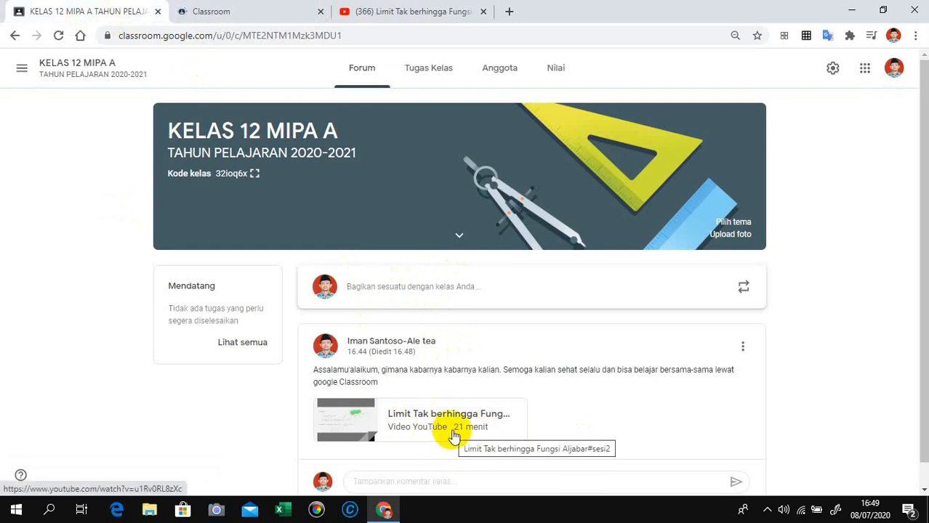
left_click(243, 10)
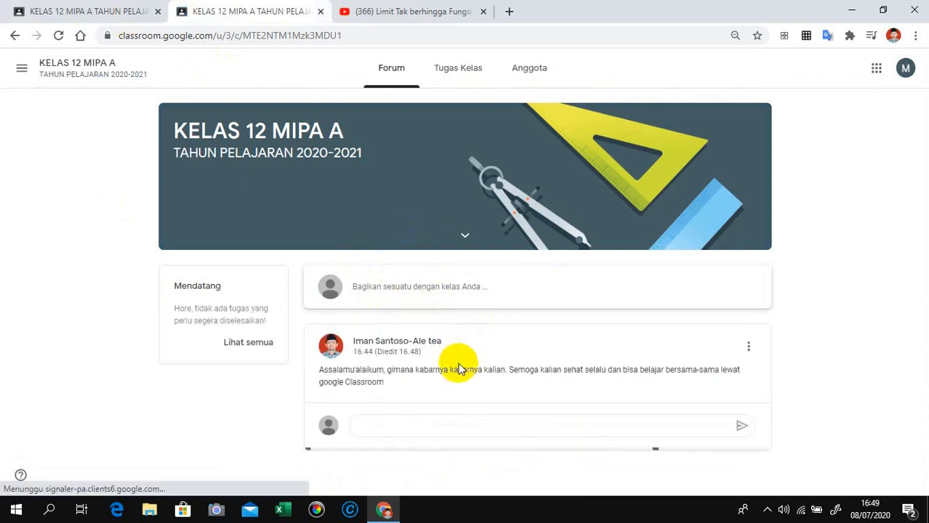
scroll(462, 371, "down", 1)
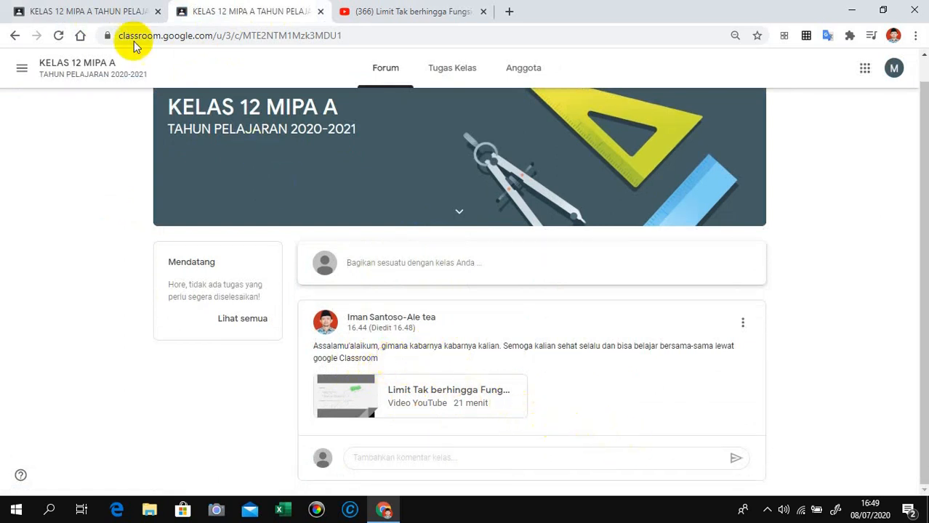
Append "Simak Video di youtobe tersebut kemudian catat yang dimengerti dan tanyakan di chat ini" to the teacher's KELAS 12 MIPA A greeting and save it
left_click(73, 11)
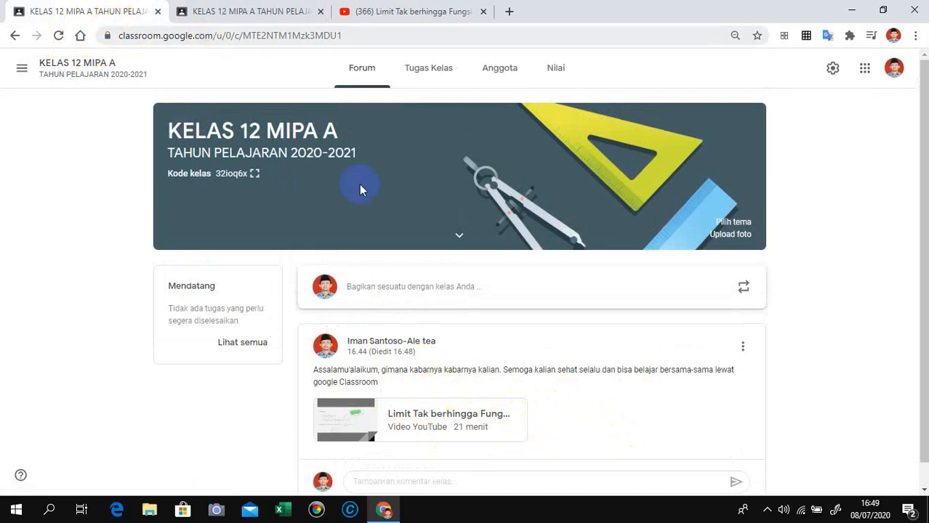
left_click(743, 347)
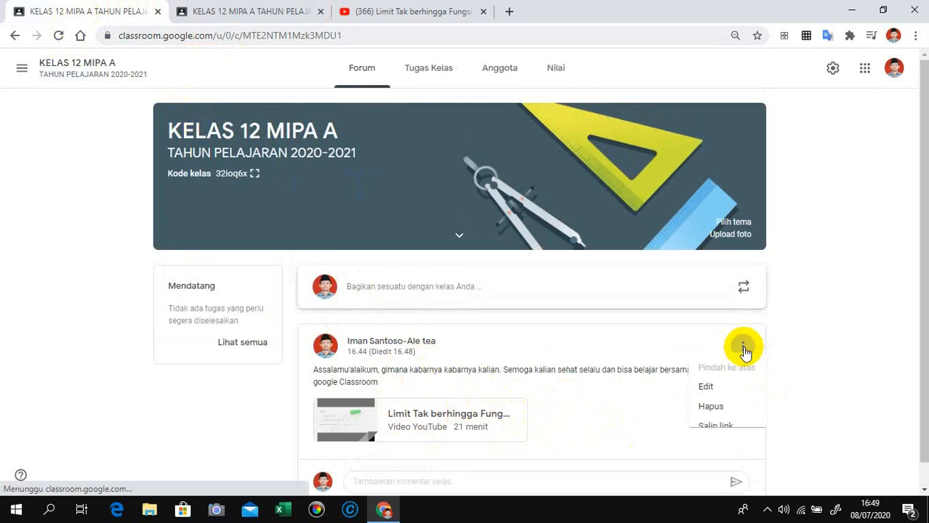
left_click(698, 392)
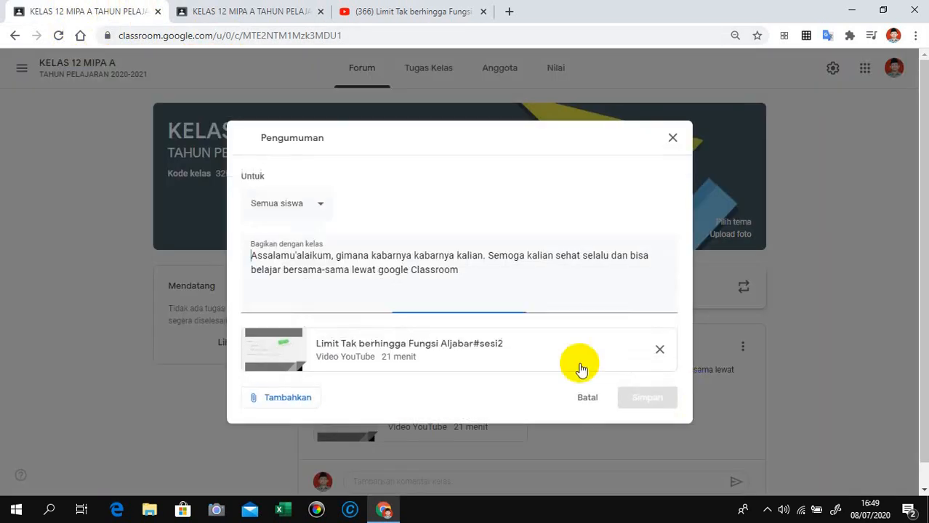
left_click(471, 266)
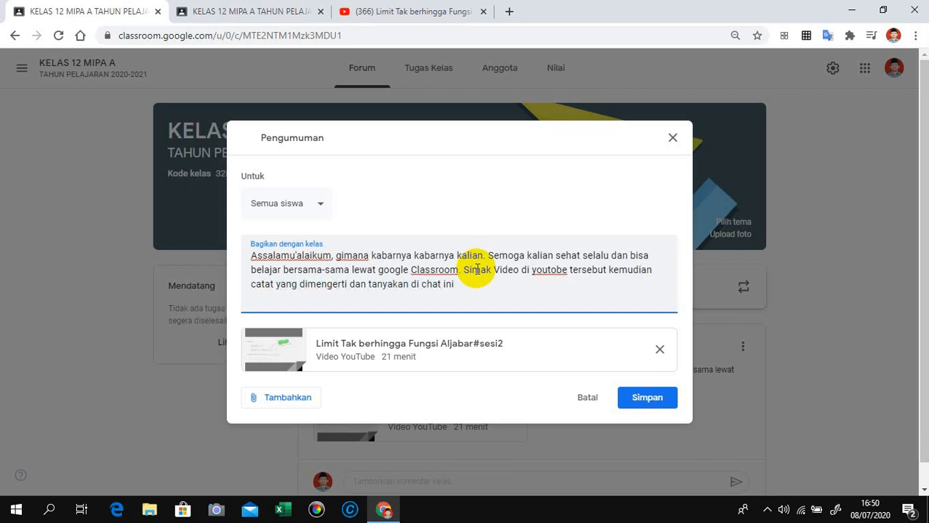
left_click(654, 399)
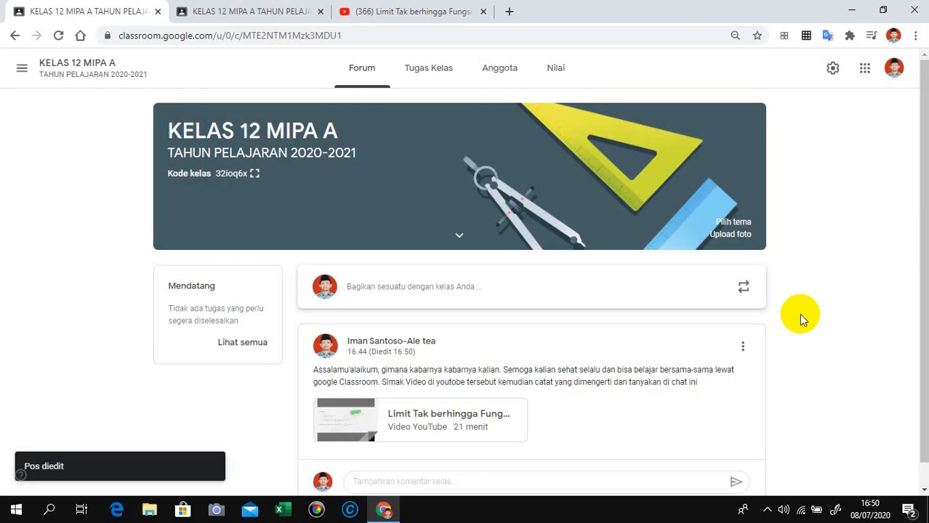
Reload the student's KELAS 12 MIPA A forum to check the edited greeting, and view the student's Tugas Kelas page
left_click(269, 20)
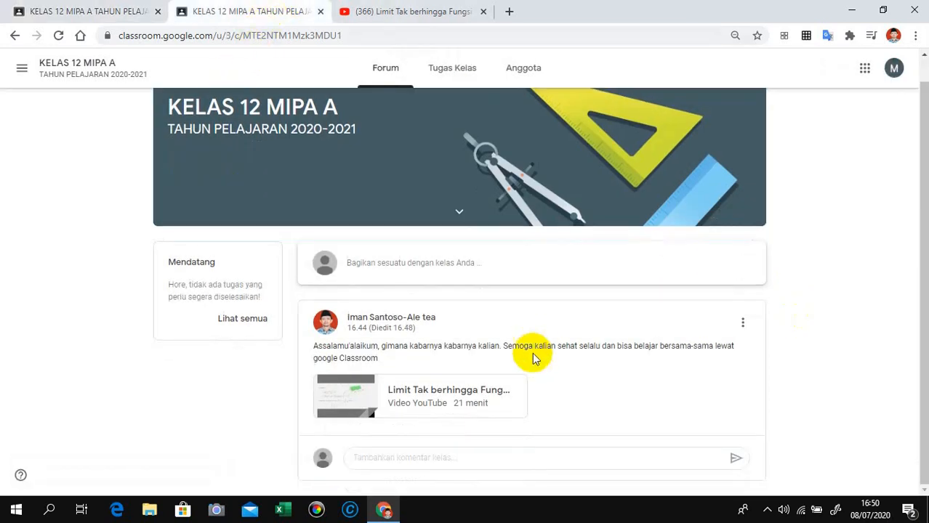
left_click(58, 35)
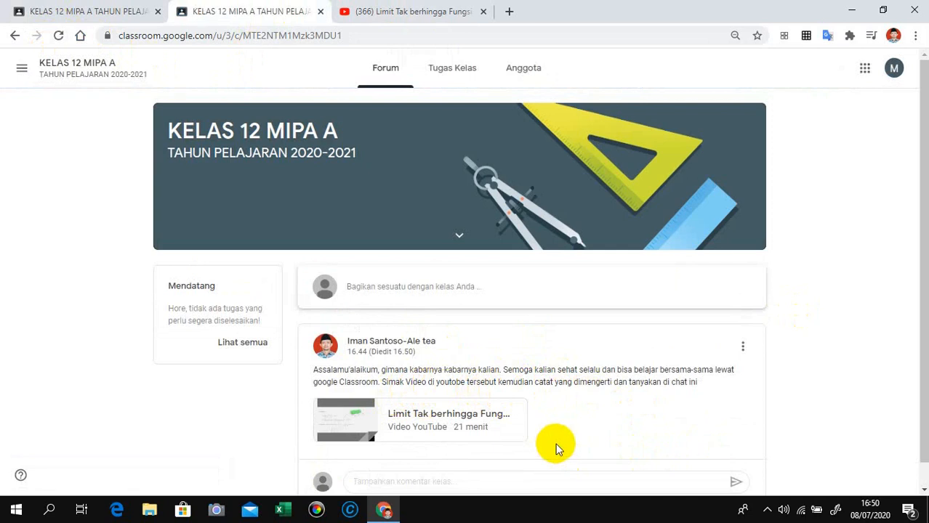
left_click(447, 73)
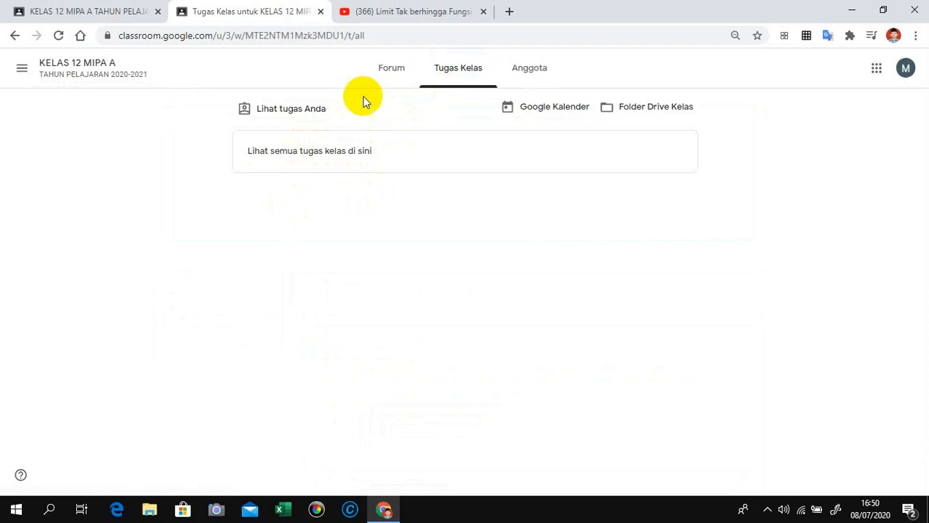
Look through the teacher's Tugas Kelas, Anggota and Nilai pages of KELAS 12 MIPA A and return to the forum
left_click(142, 11)
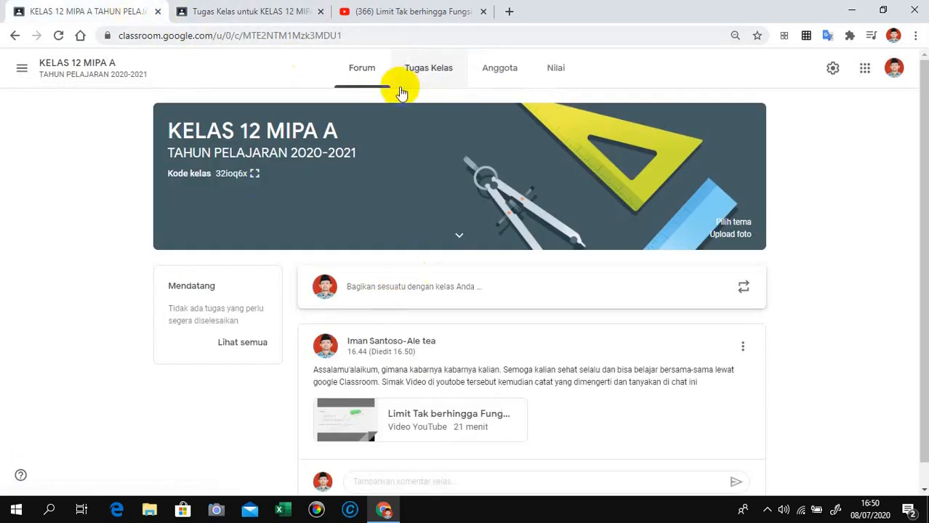
left_click(441, 76)
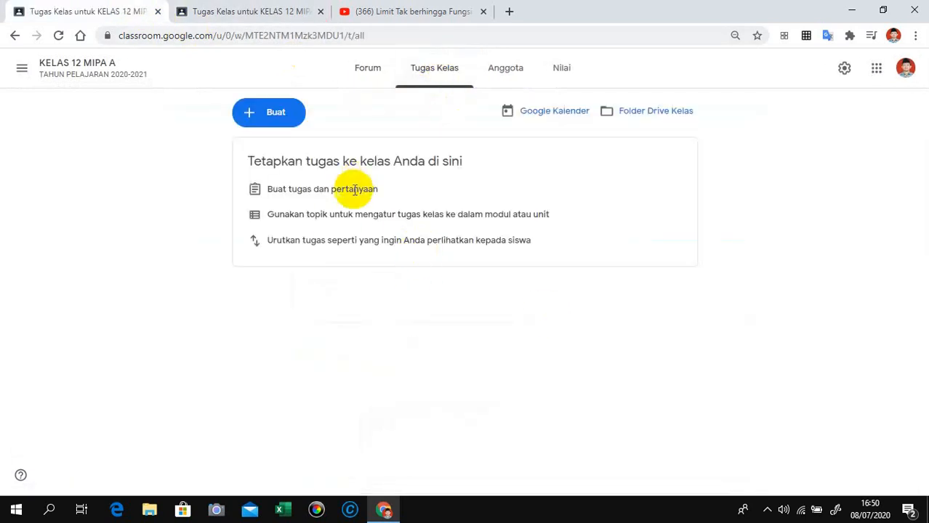
left_click(511, 82)
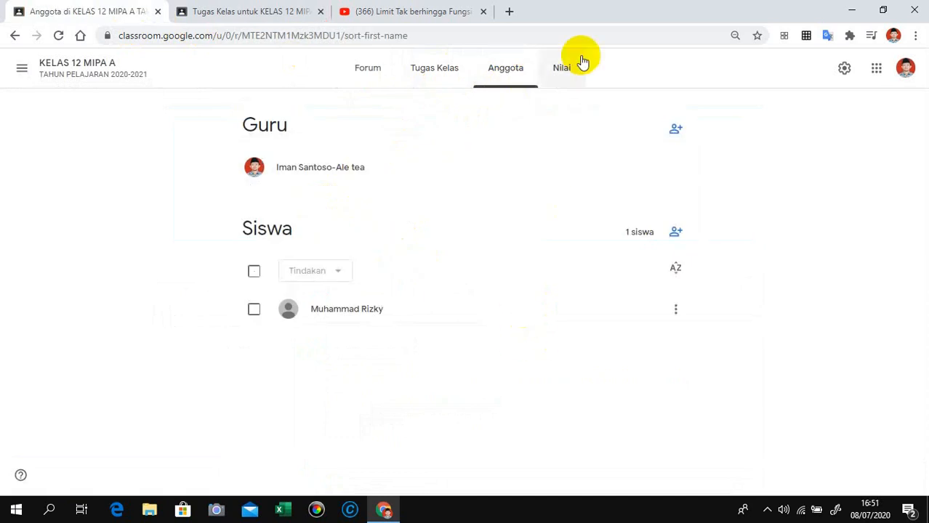
left_click(563, 72)
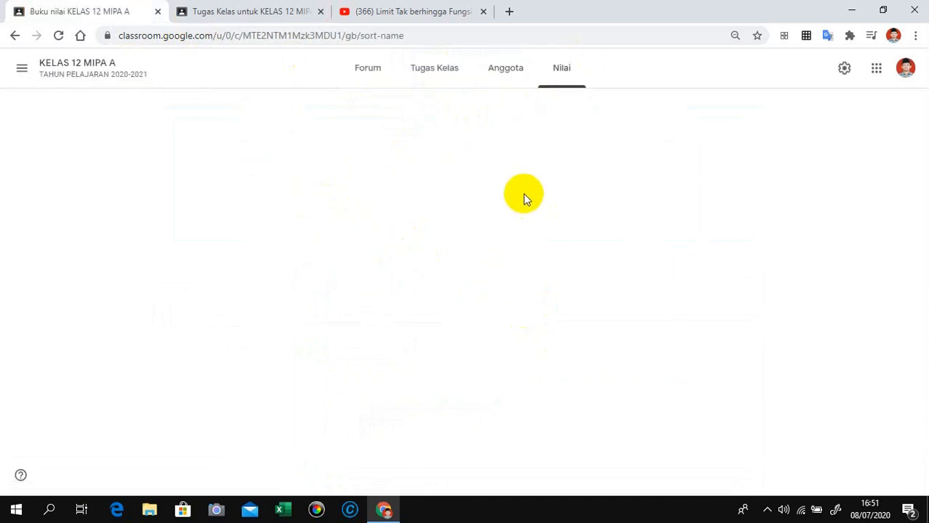
left_click(360, 72)
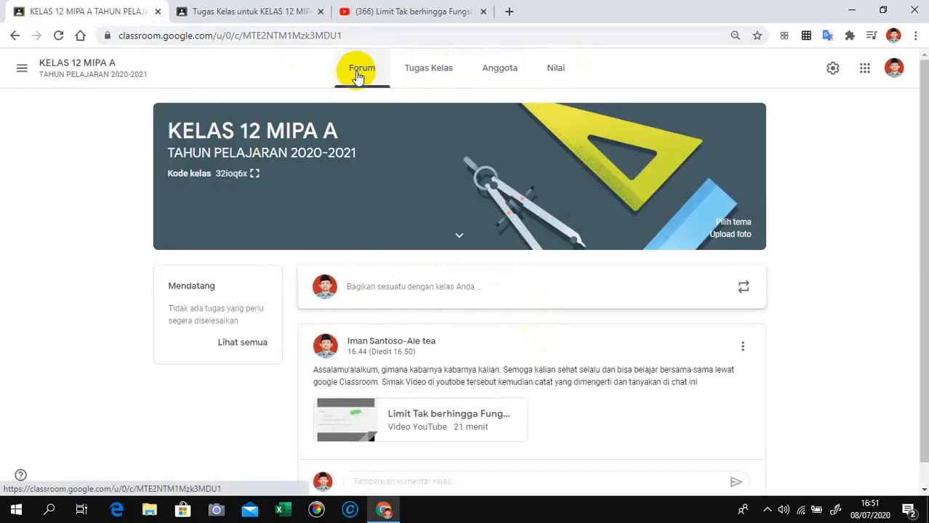